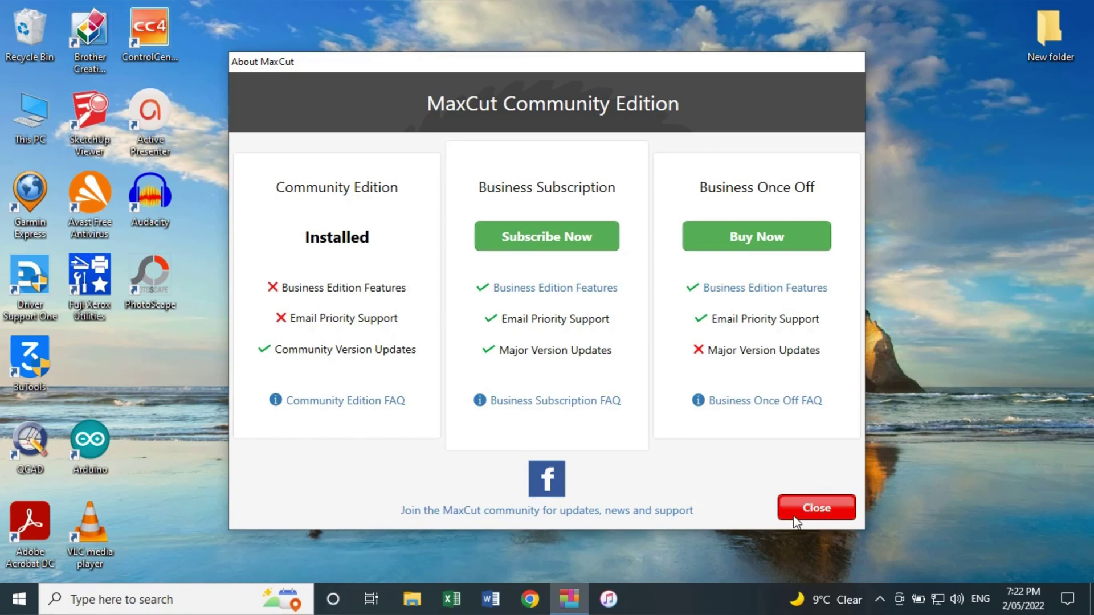
Dismiss the startup notices and set the new job's reference to "Test Example"
left_click(817, 509)
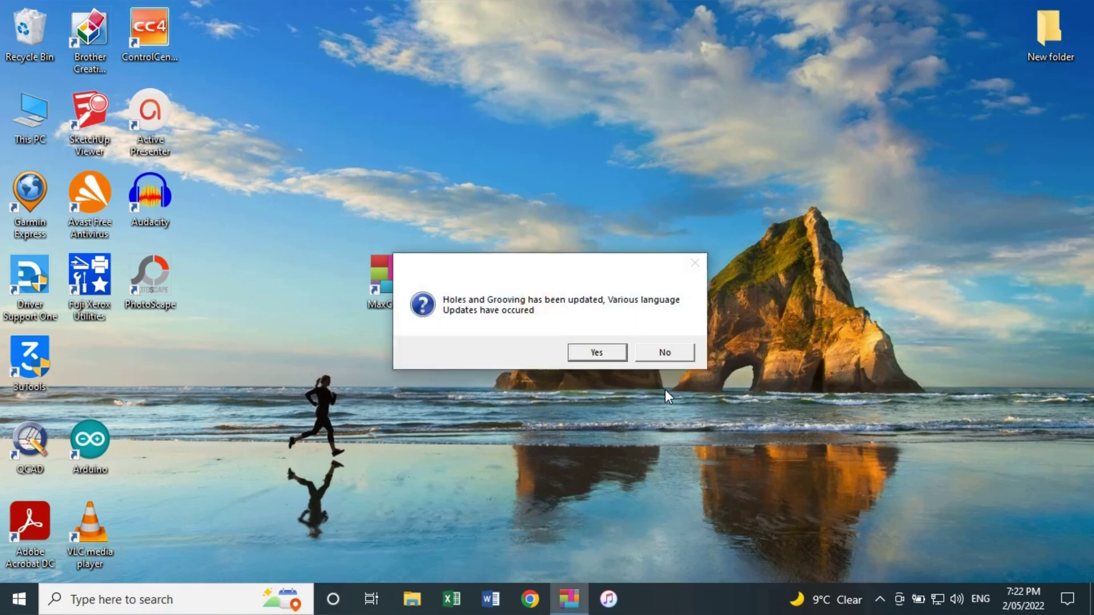
key("Return")
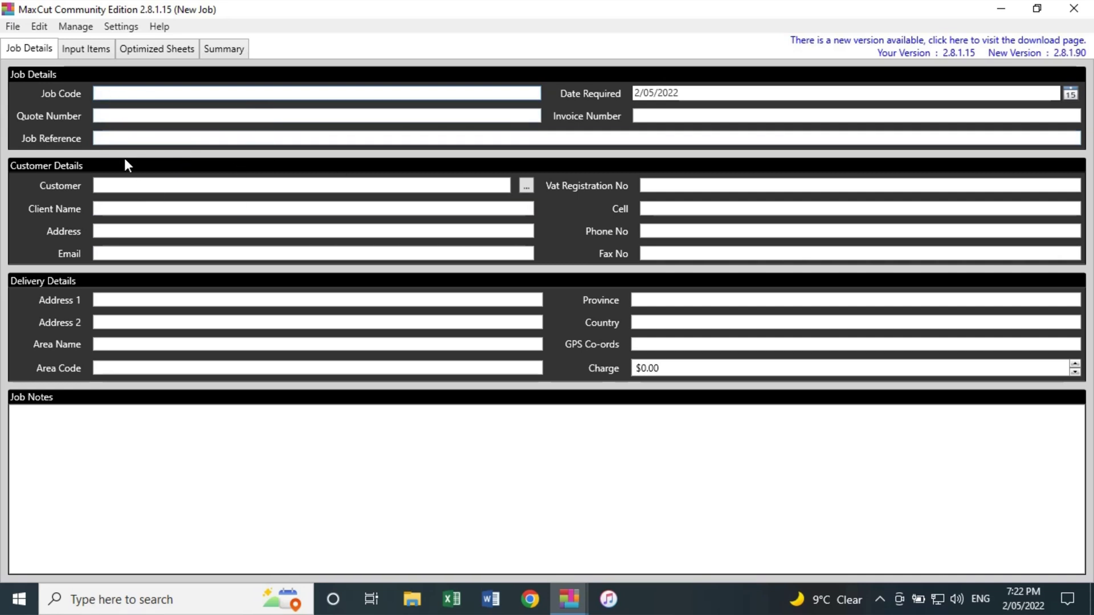
left_click(117, 140)
type("Test 1")
type("xample")
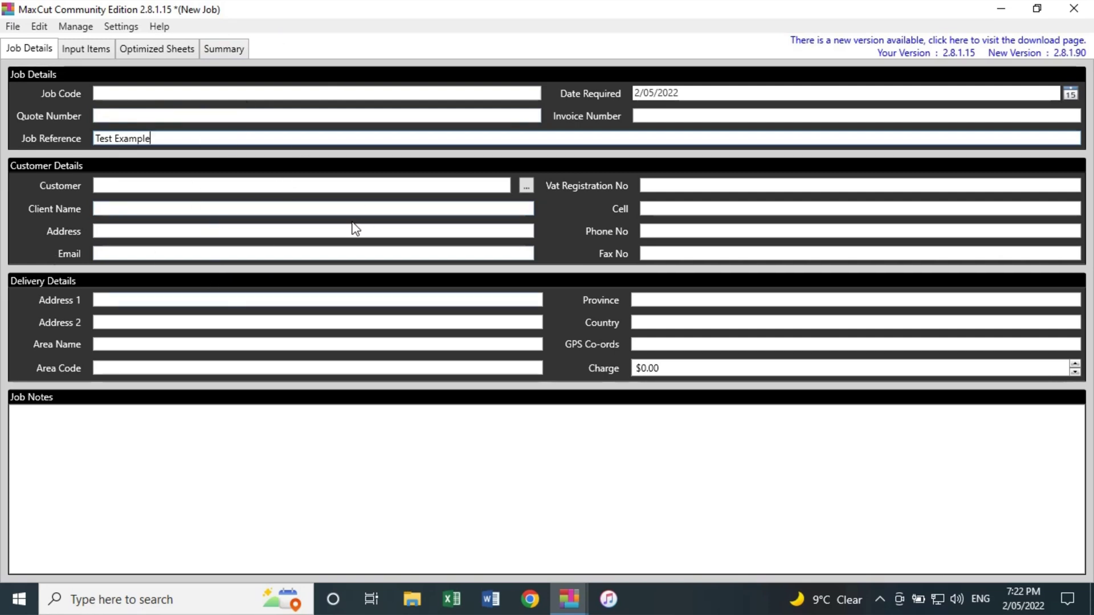
Open the sheet materials manager from the job's input items and look through the existing sheet materials
left_click(86, 49)
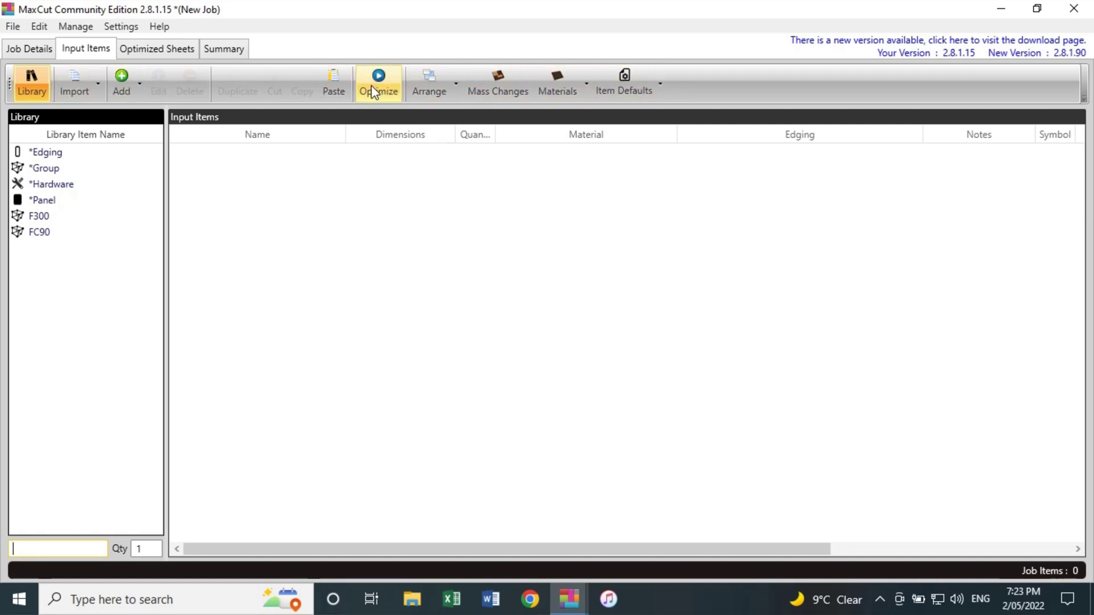
left_click(576, 87)
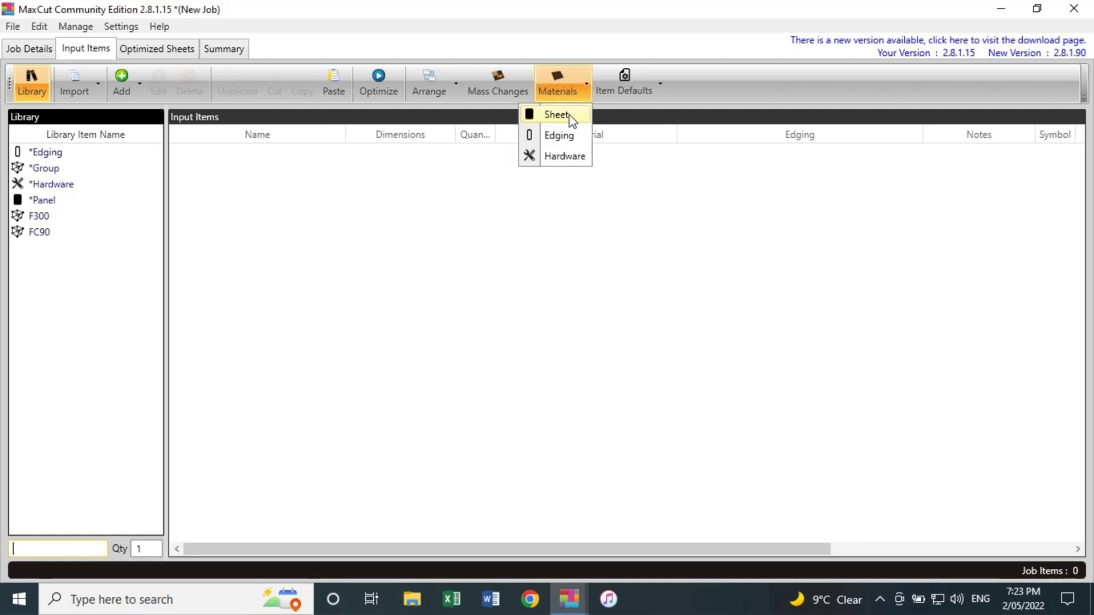
left_click(558, 114)
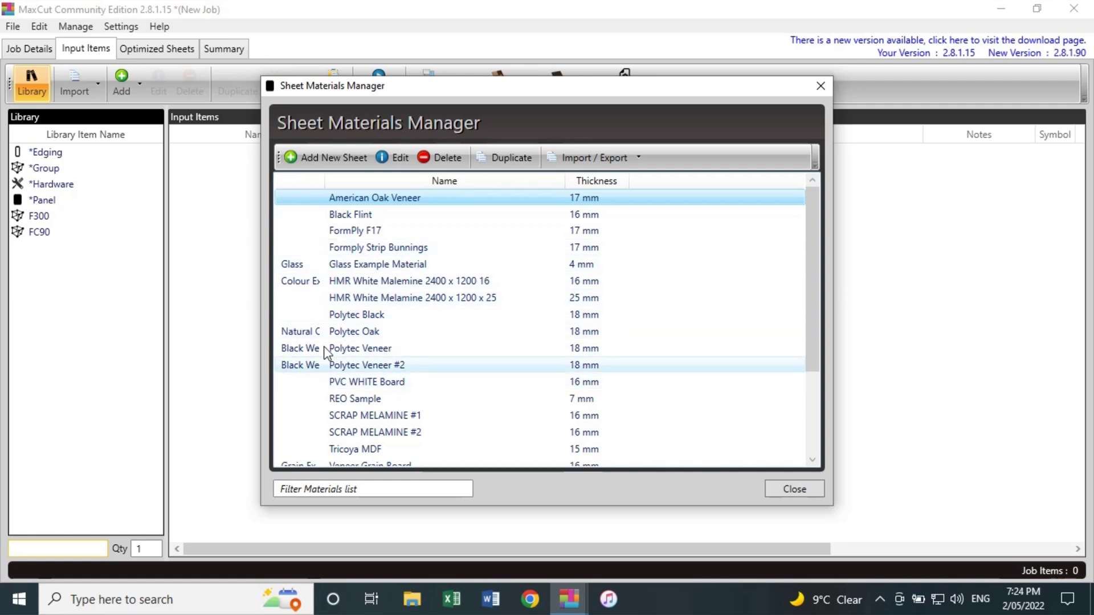
scroll(370, 314, "down", 1)
scroll(371, 308, "down", 1)
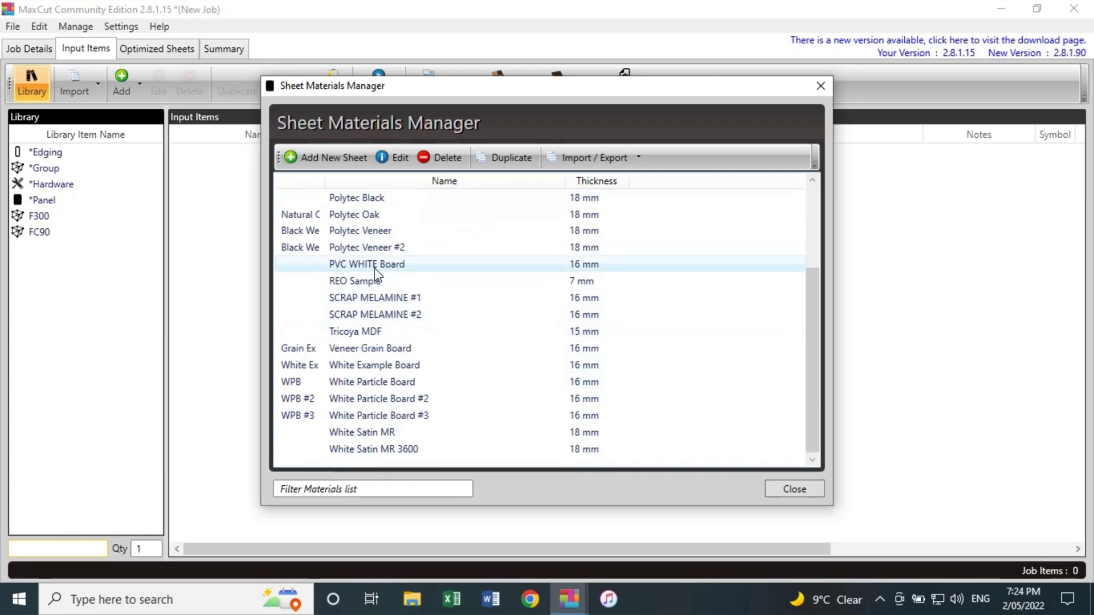
scroll(378, 365, "up", 3)
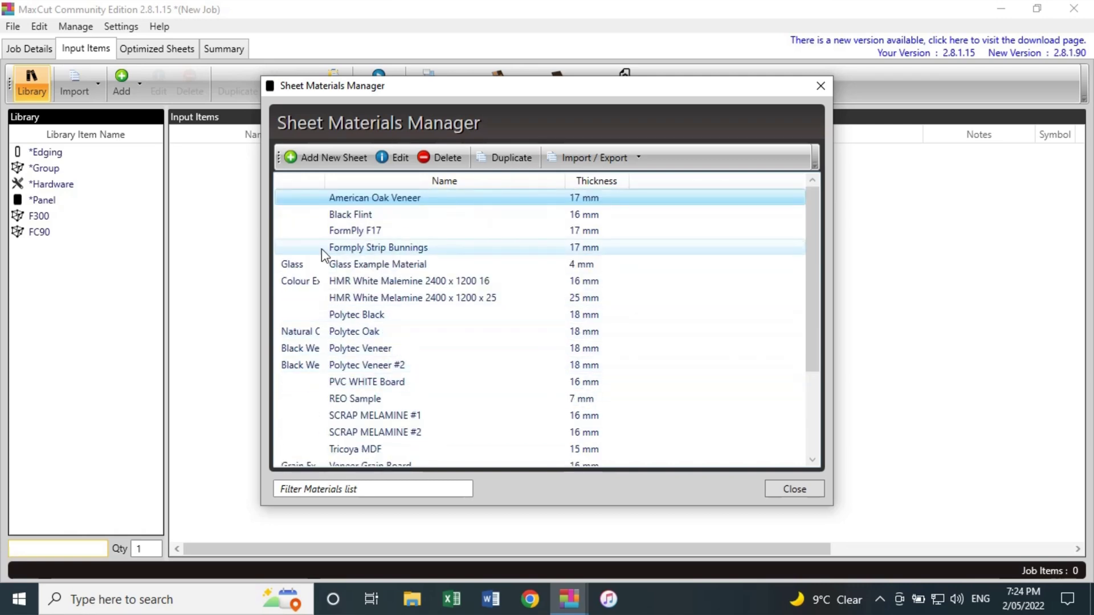
scroll(418, 378, "down", 3)
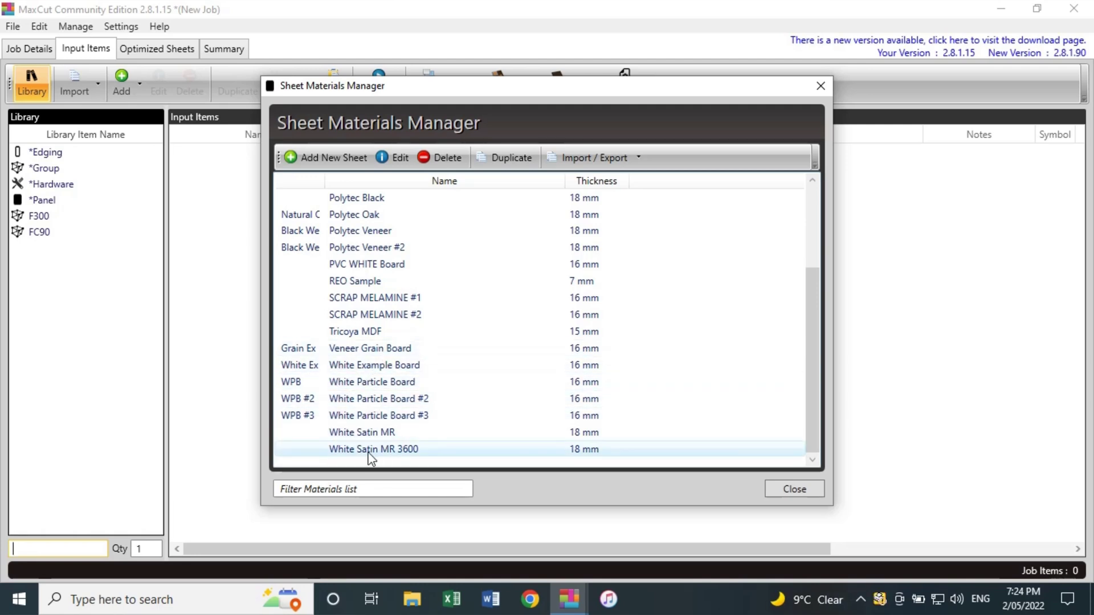
scroll(354, 325, "up", 3)
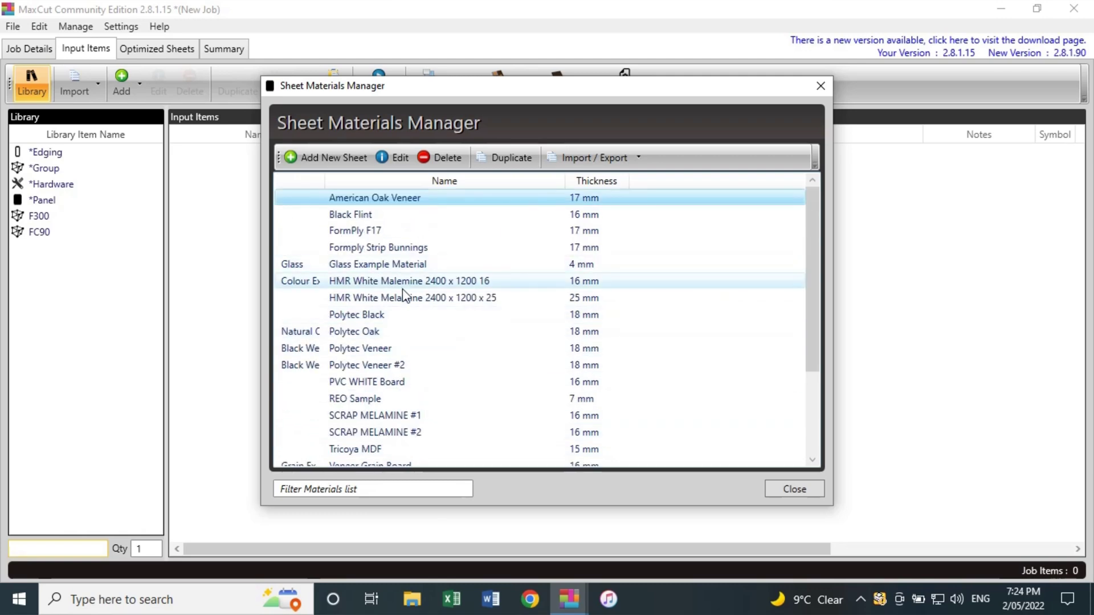
scroll(429, 283, "down", 1)
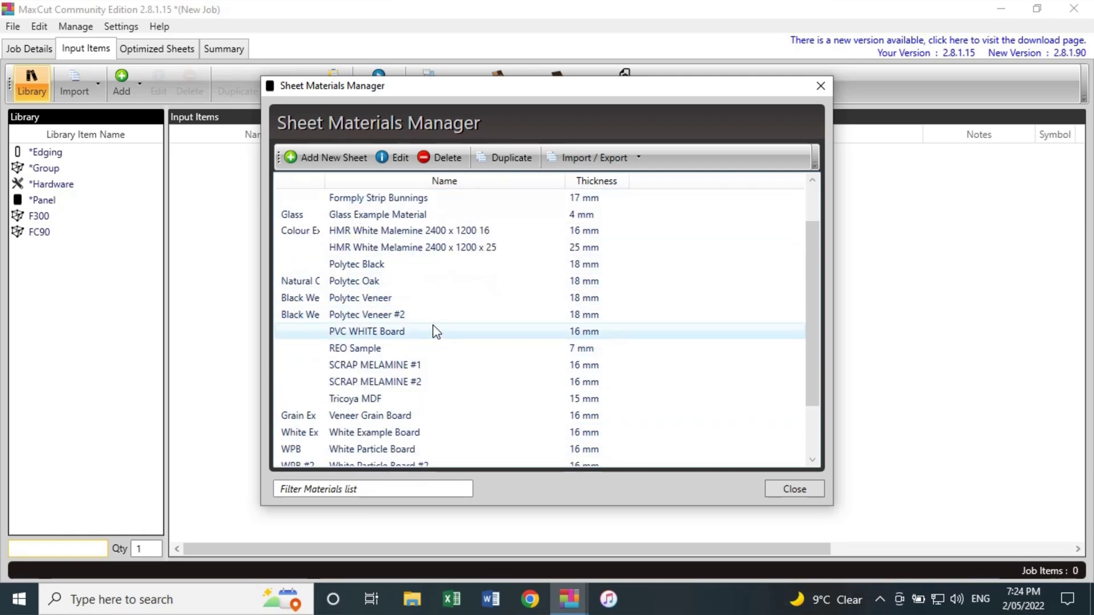
scroll(436, 332, "down", 2)
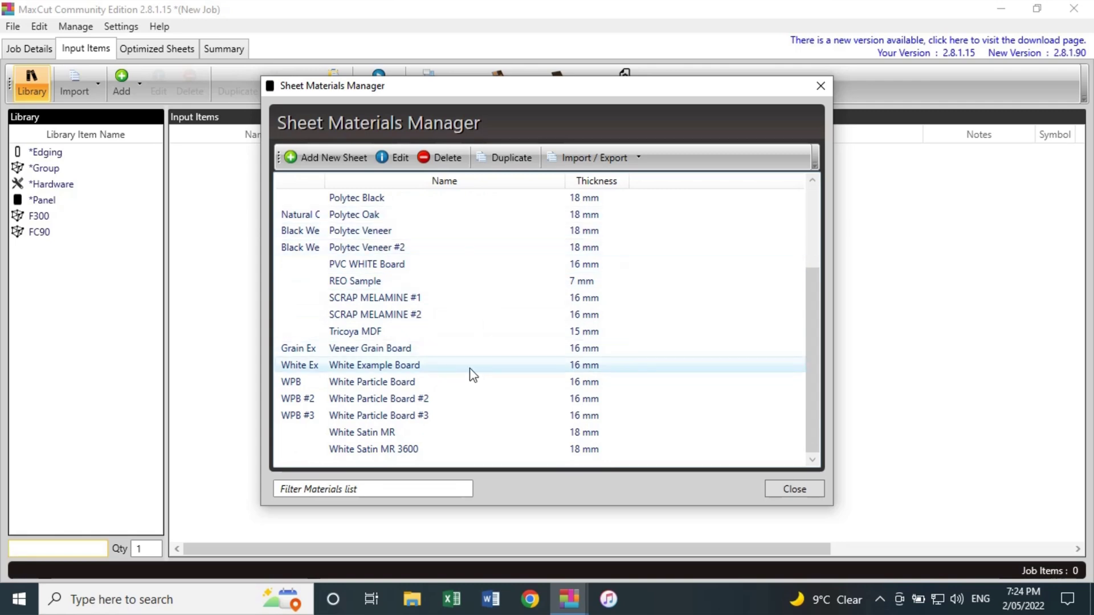
Add a new sheet material named "Black Melamine"
left_click(324, 161)
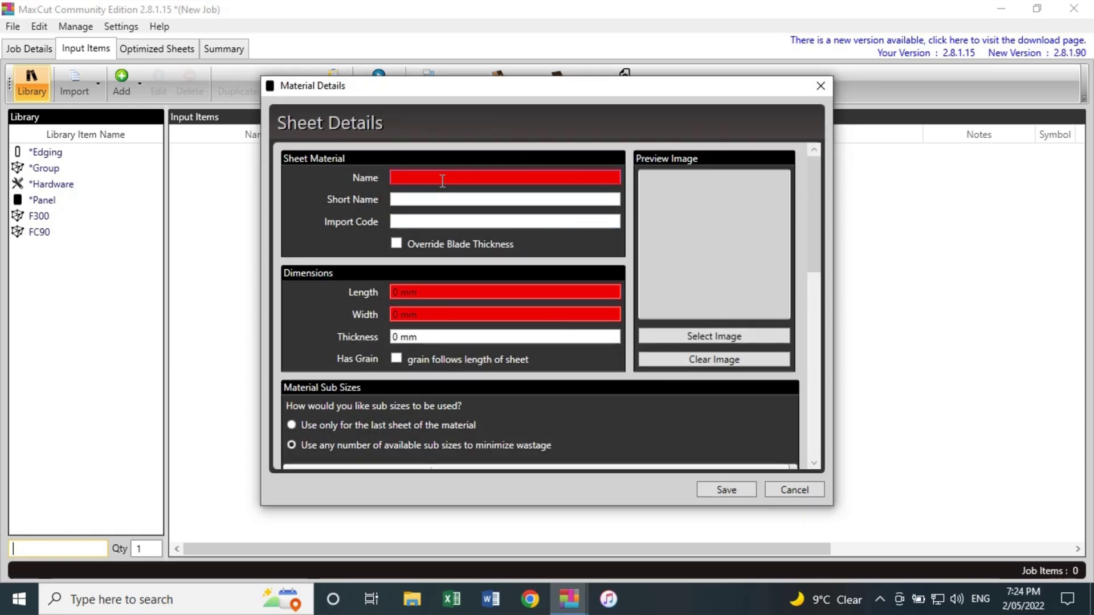
left_click(408, 177)
type("Black ")
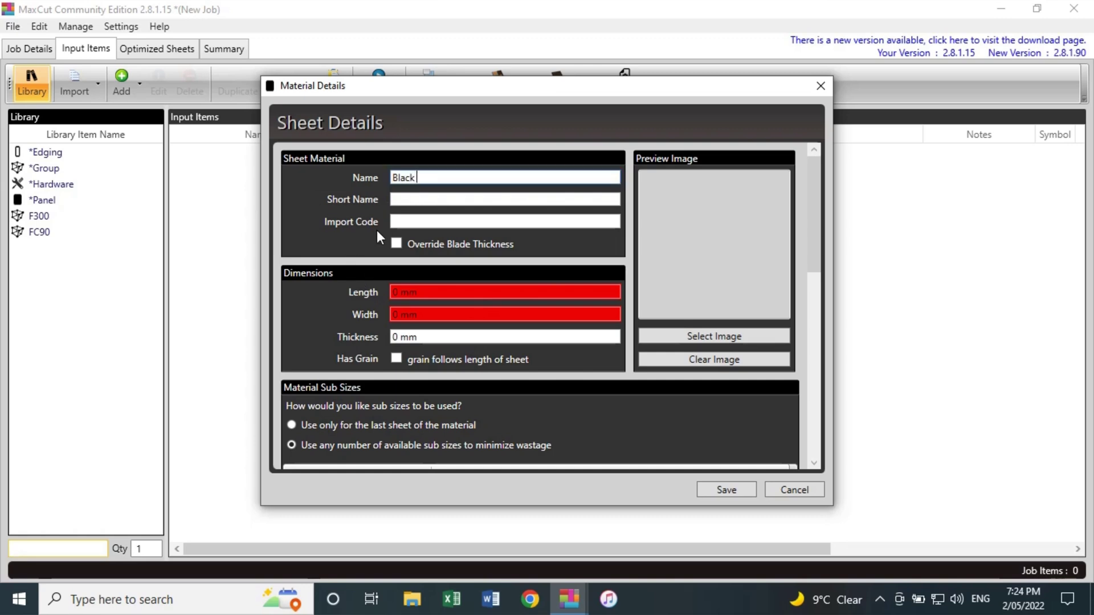
type("Melamine")
Set the sheet's length to 2400 mm, width to 1200 mm and thickness to 16 mm, and save the material
left_click(428, 292)
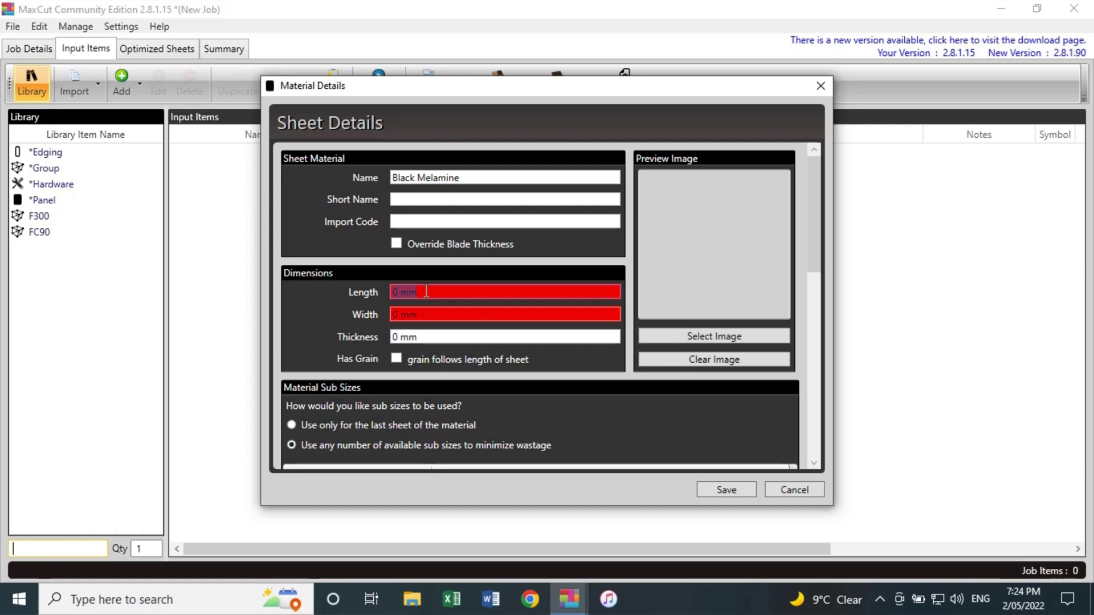
type("2400")
key("Tab")
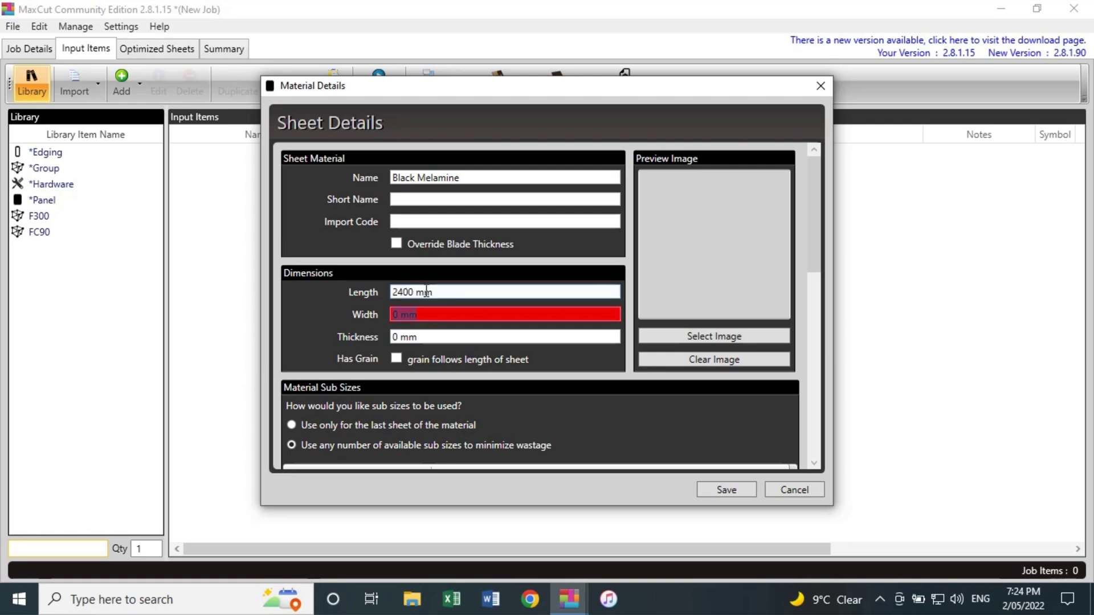
type("1200")
key("Tab")
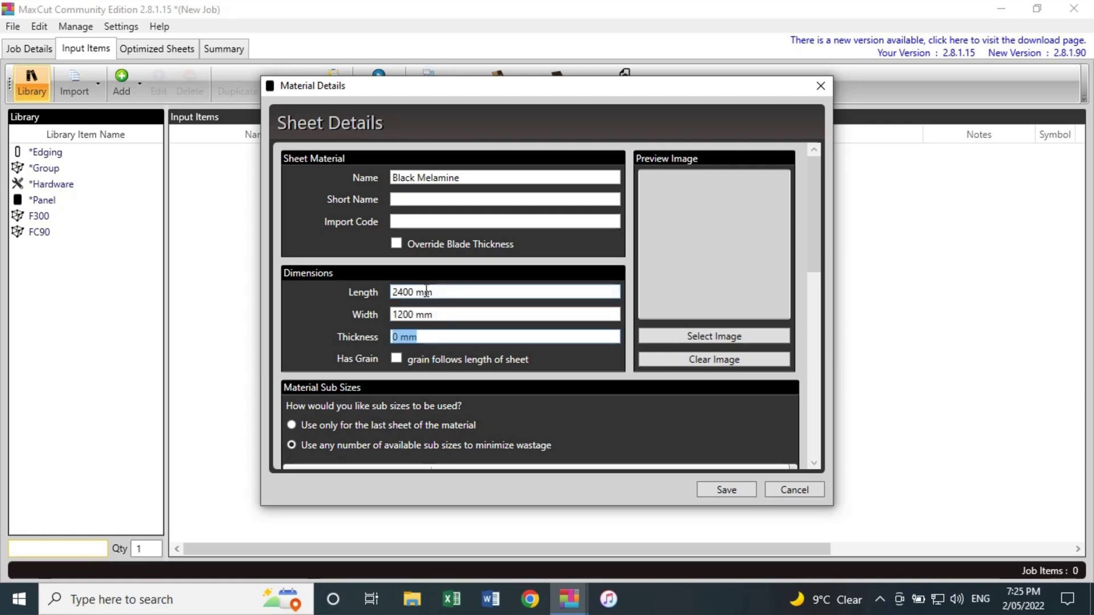
type("16")
key("Tab")
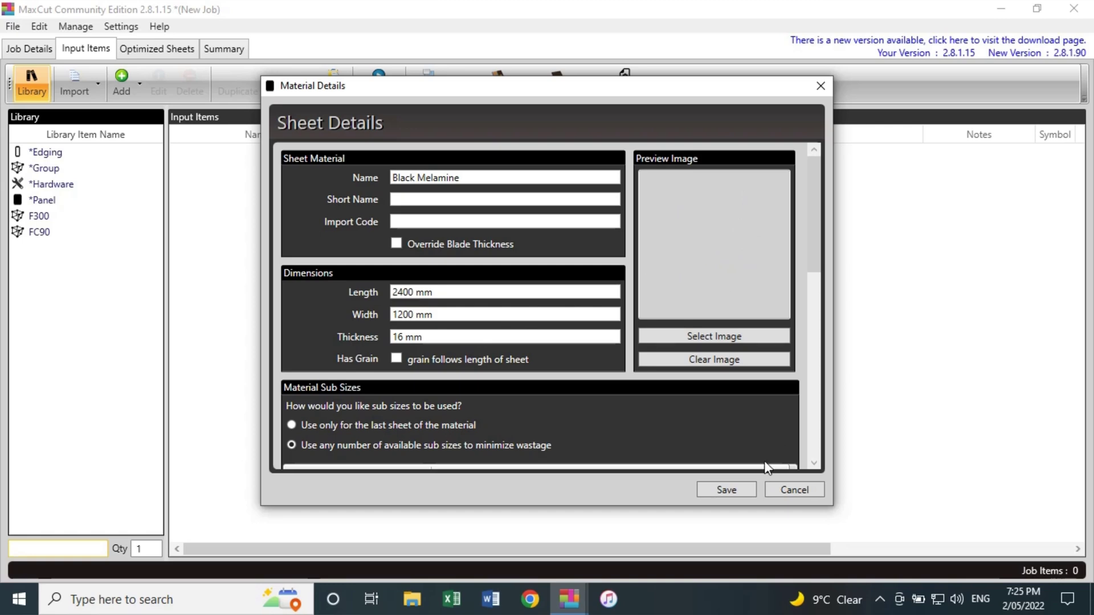
left_click(727, 490)
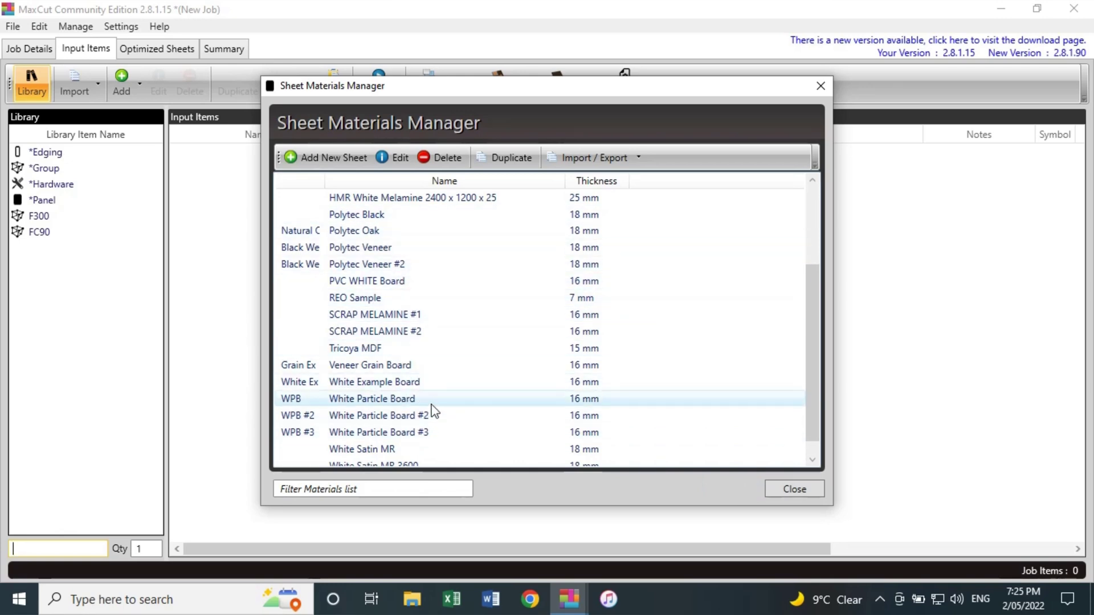
Check the Black Melamine entry among the listed sheet materials and close the materials manager
scroll(439, 405, "up", 3)
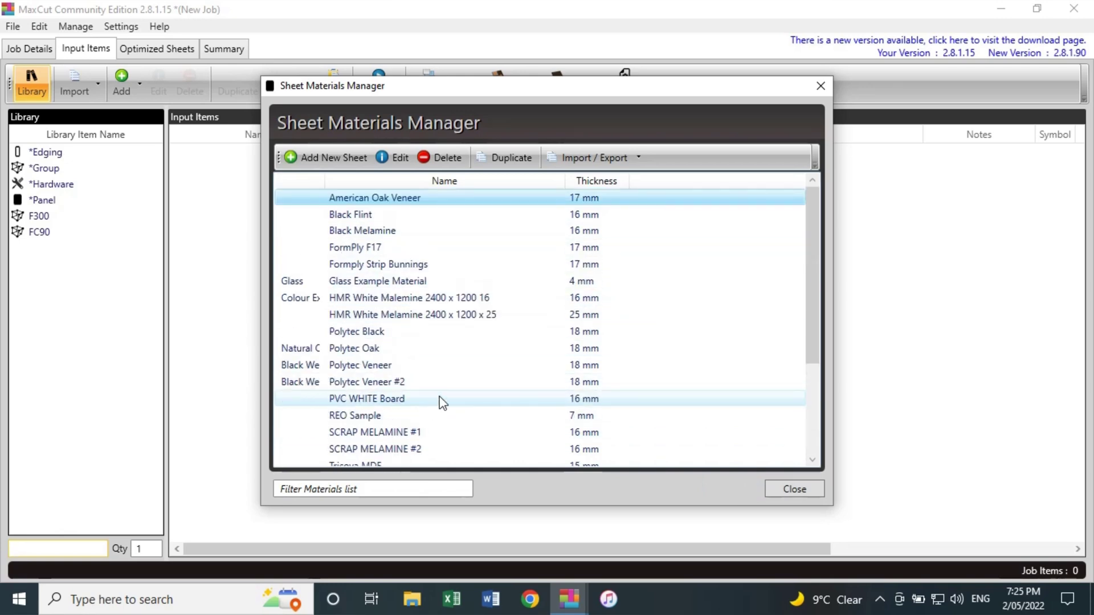
left_click(344, 231)
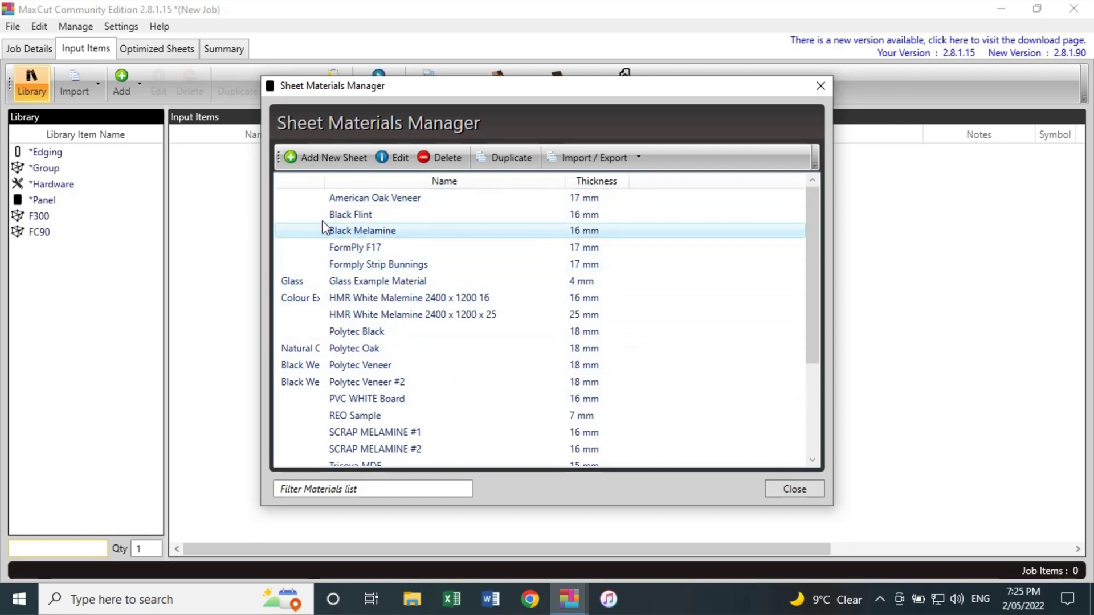
scroll(479, 342, "down", 1)
scroll(476, 284, "up", 1)
scroll(344, 398, "down", 3)
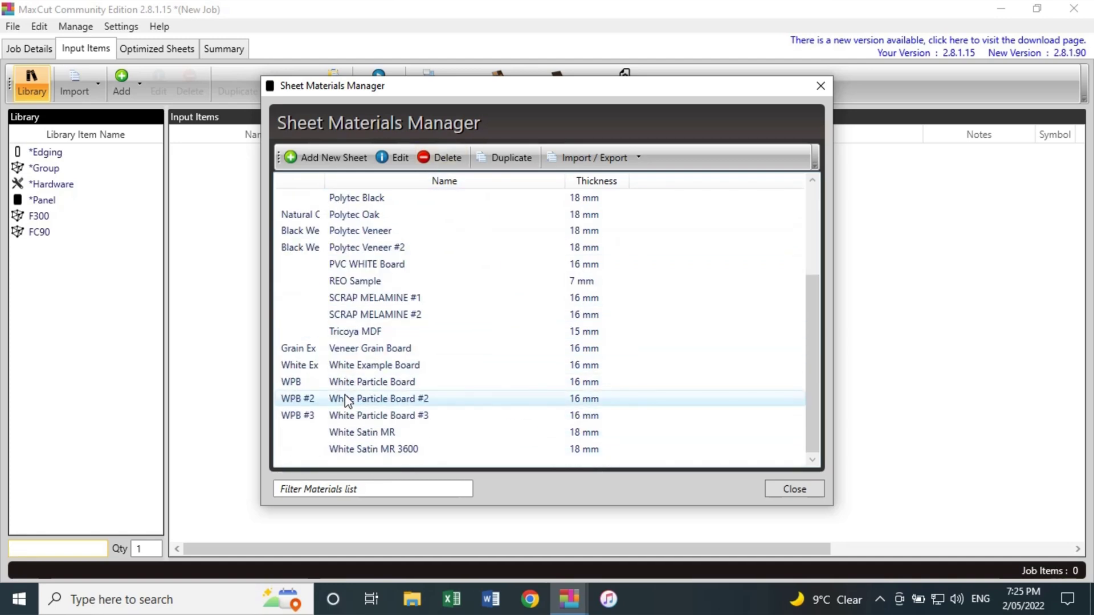
scroll(364, 330, "up", 2)
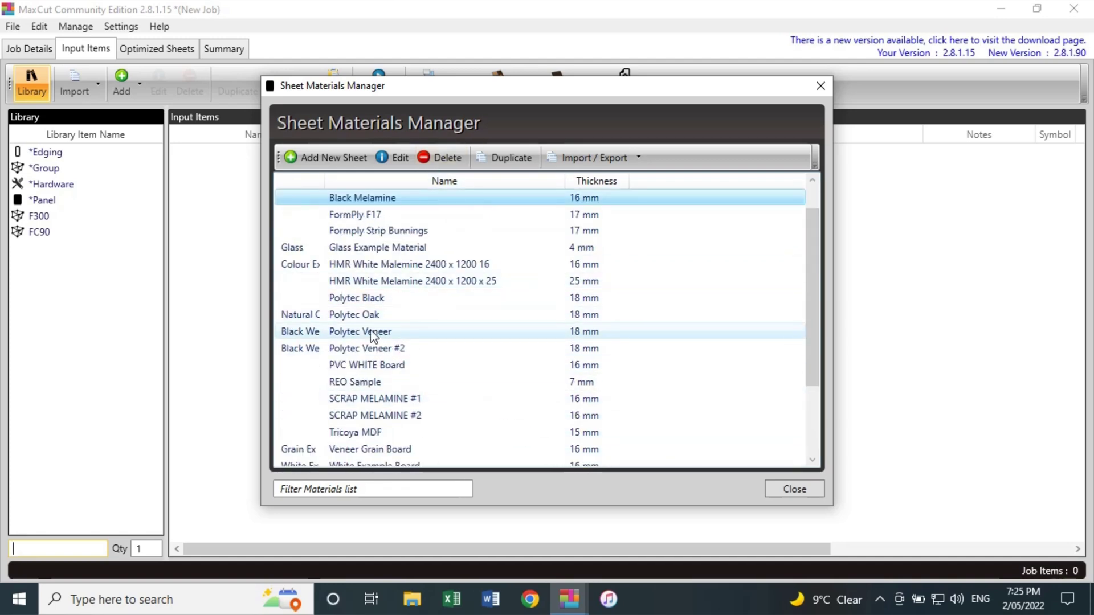
scroll(420, 333, "up", 1)
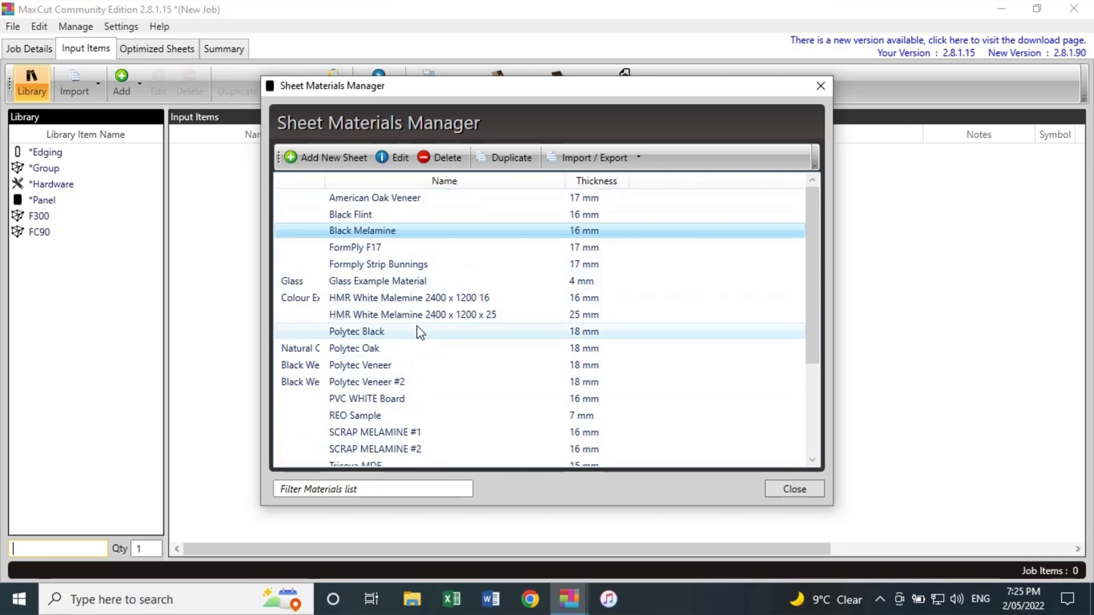
scroll(408, 361, "down", 3)
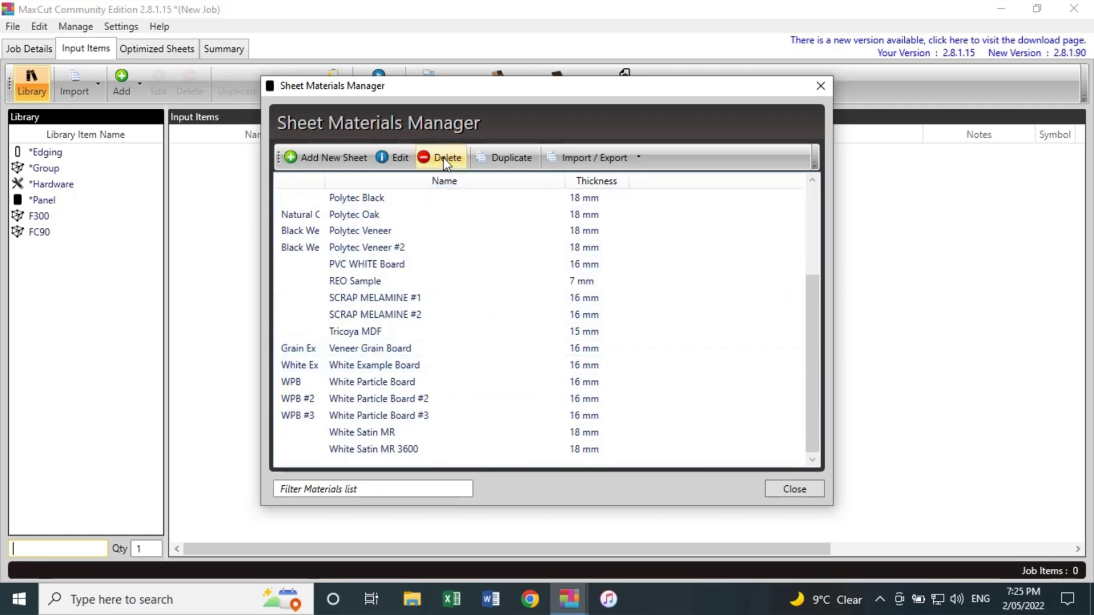
scroll(434, 345, "up", 3)
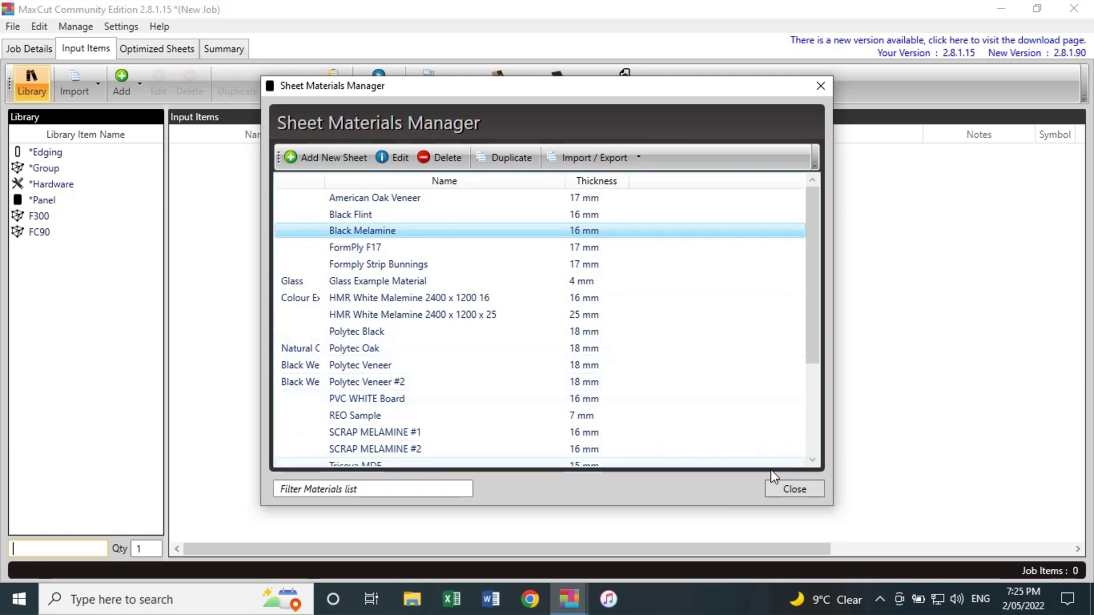
left_click(783, 491)
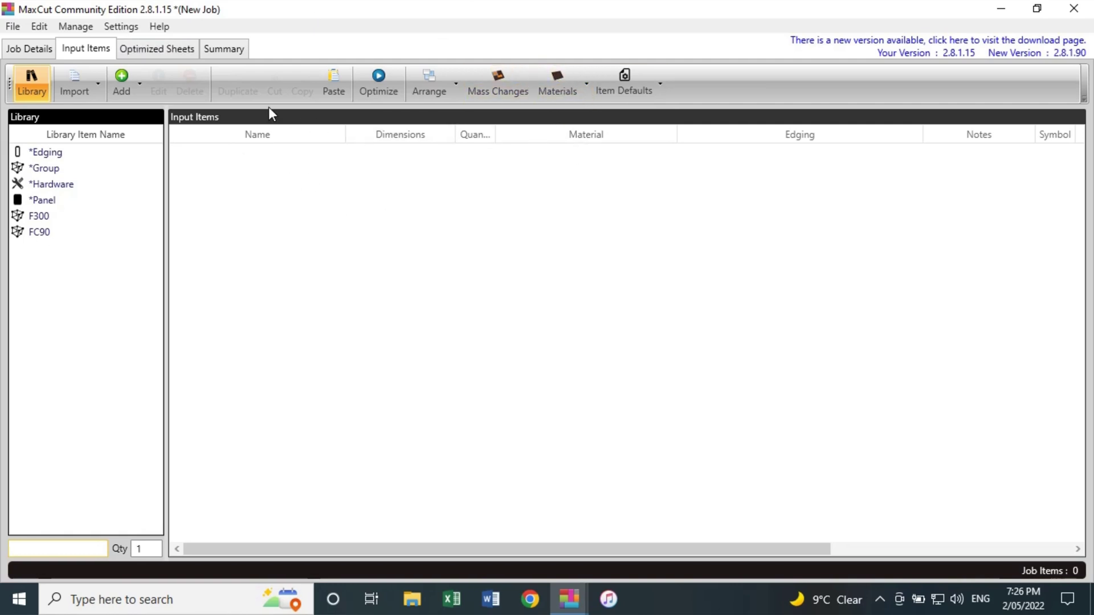
Review the optimization method preferences in the layout settings and close them without saving
left_click(117, 27)
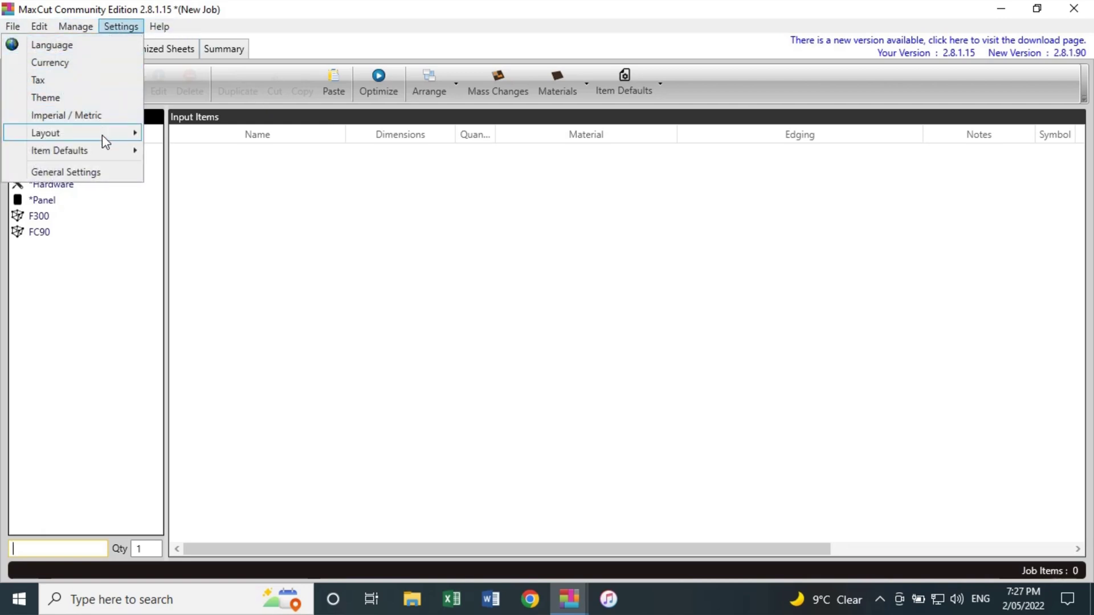
mouse_move(125, 135)
left_click(194, 135)
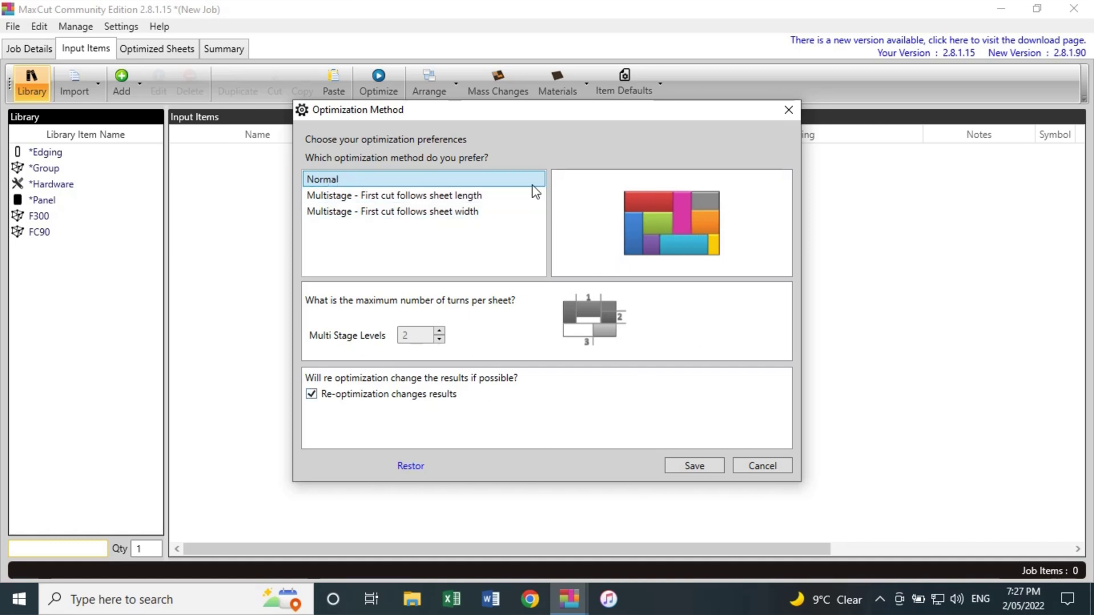
left_click(746, 466)
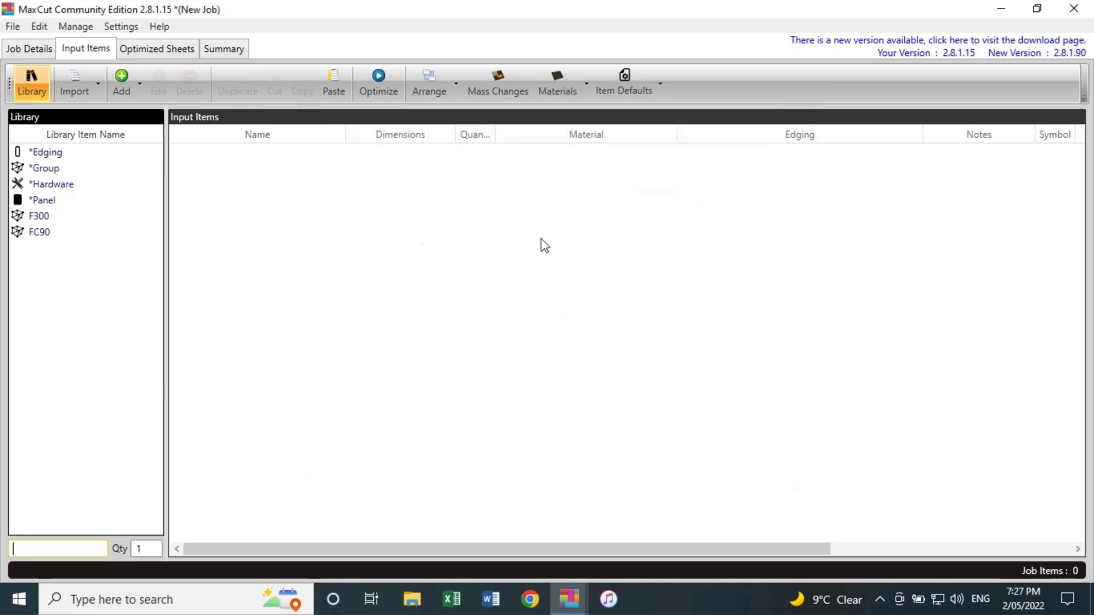
Review the available imperial and metric measurement types and leave the selector without saving
left_click(132, 29)
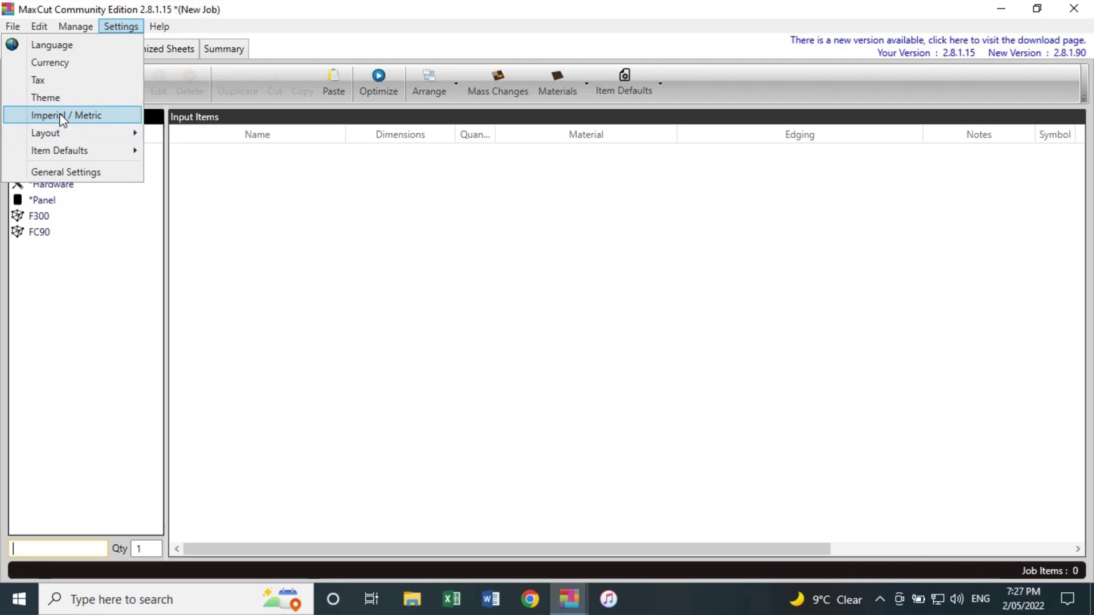
left_click(80, 116)
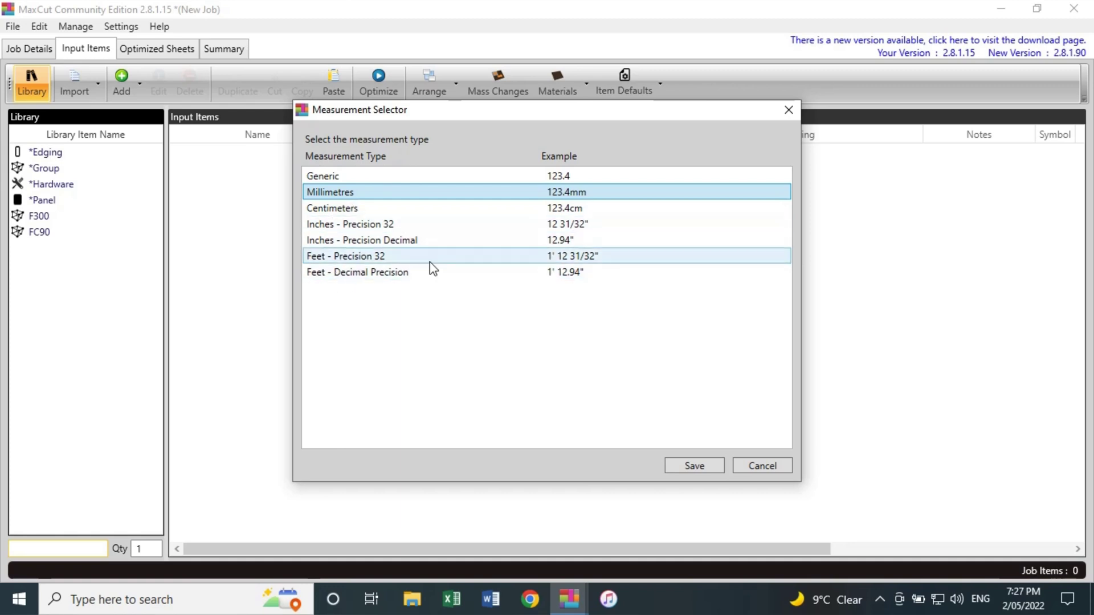
left_click(767, 467)
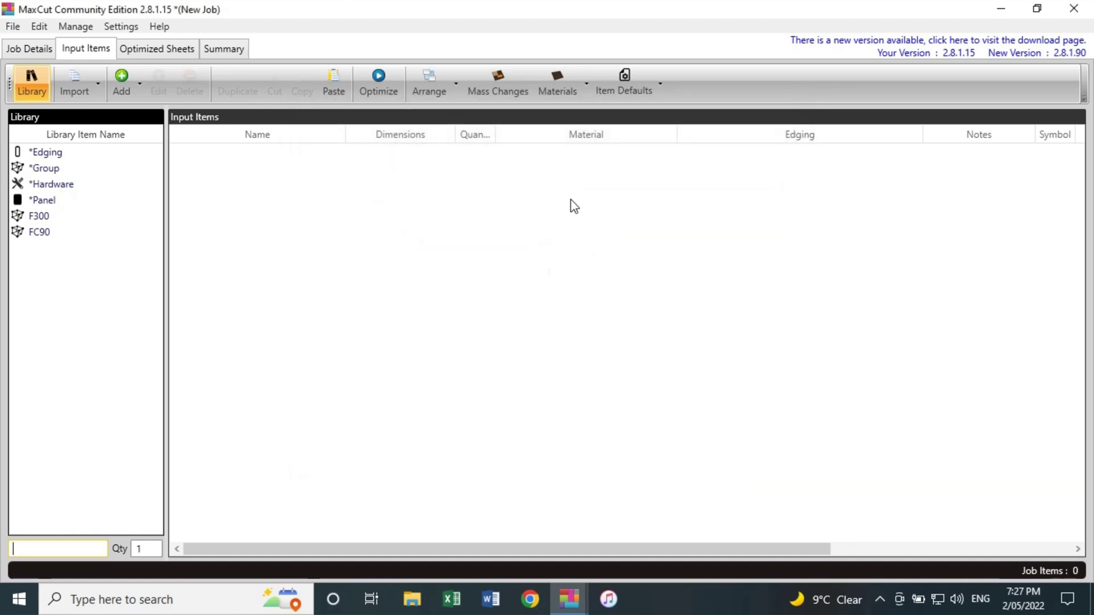
Review the saw blade thickness in the layout settings and close it without saving
left_click(120, 27)
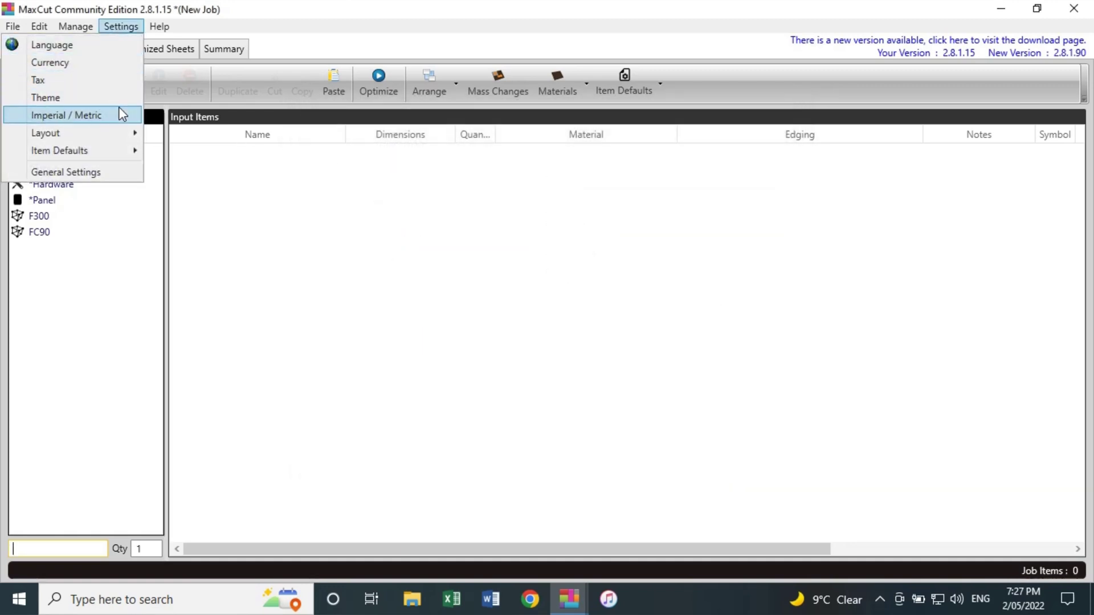
mouse_move(132, 137)
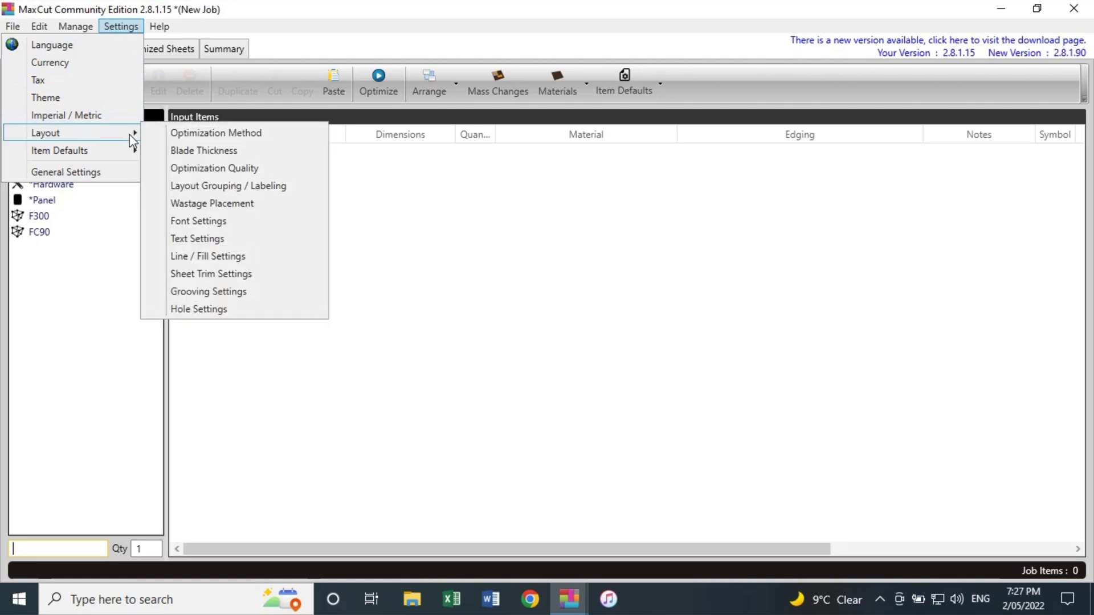
left_click(201, 152)
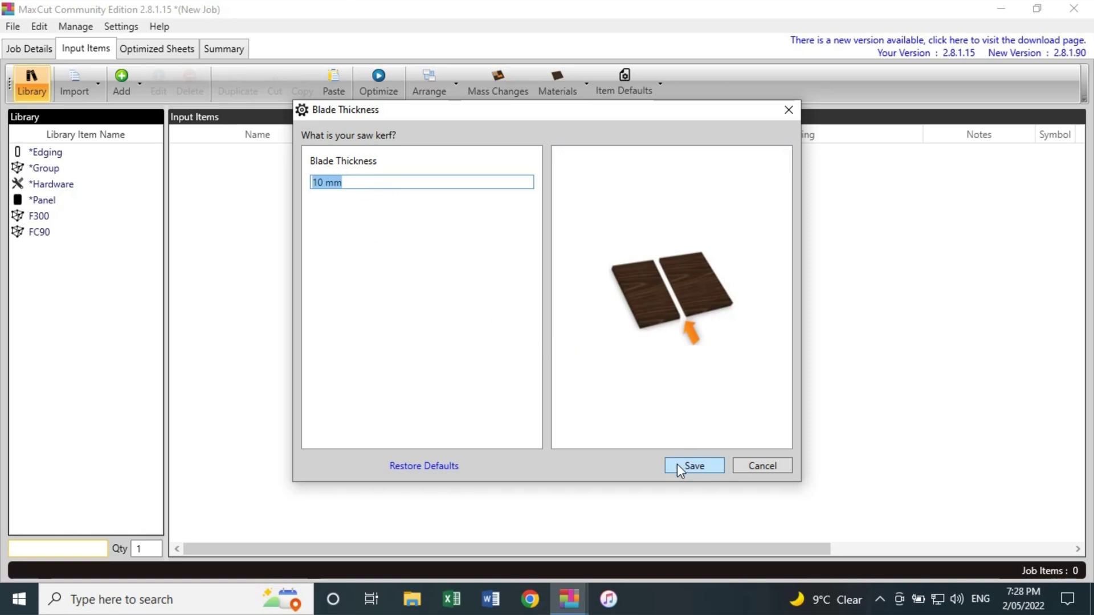
left_click(760, 465)
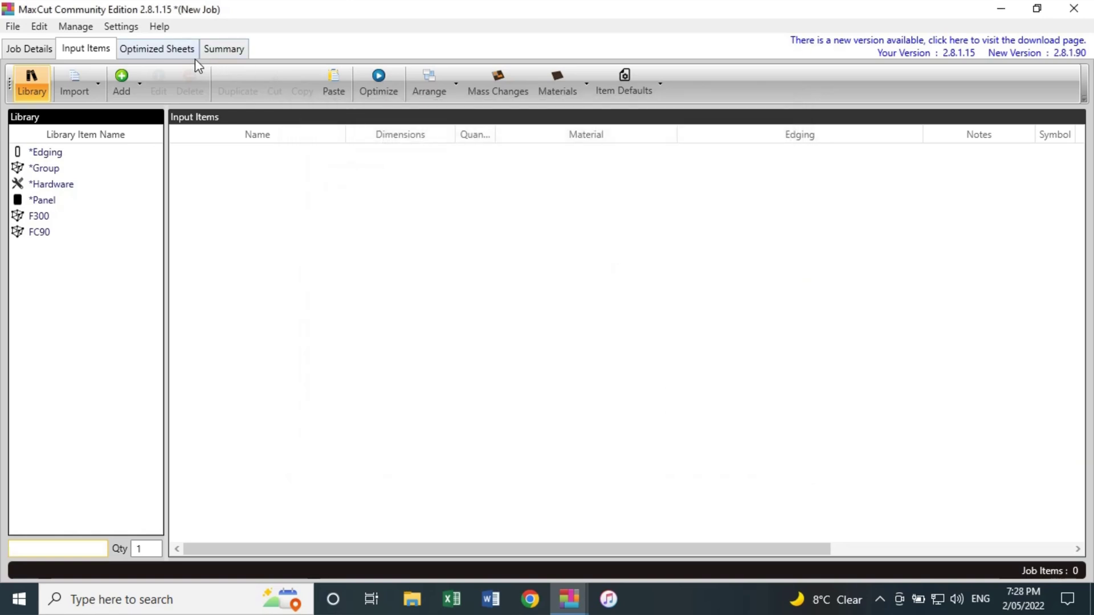
Review the optimization quality options in the layout settings and close them without saving
left_click(121, 26)
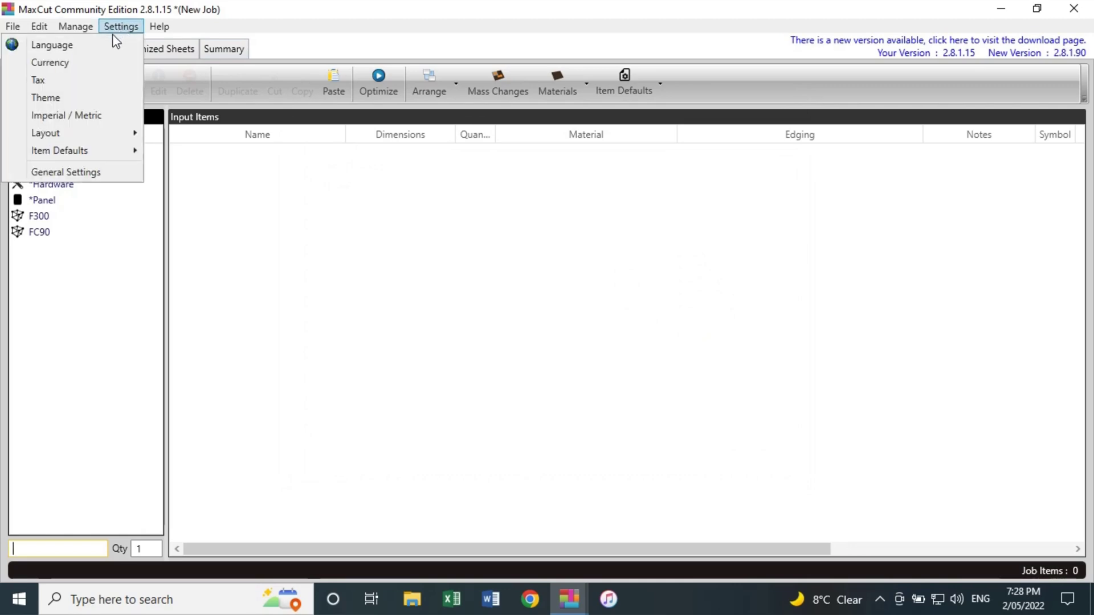
mouse_move(126, 137)
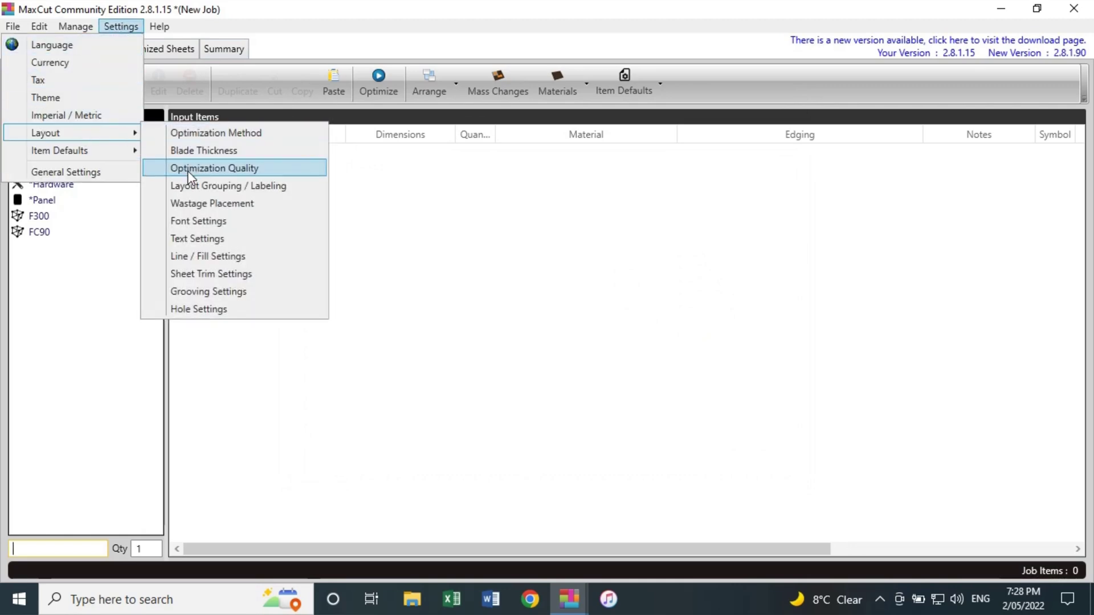
left_click(215, 169)
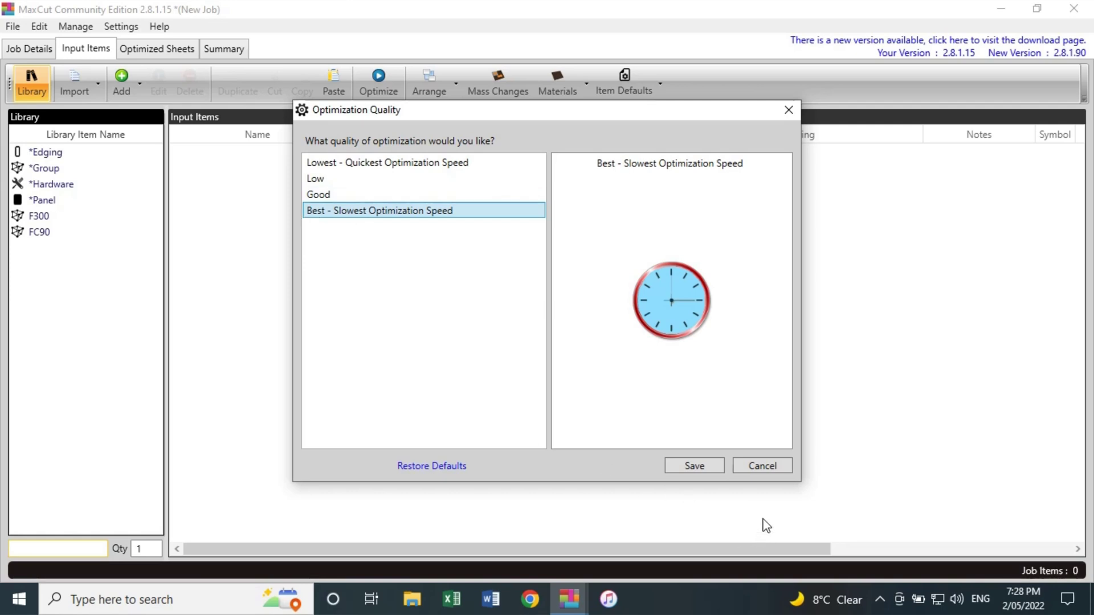
left_click(761, 465)
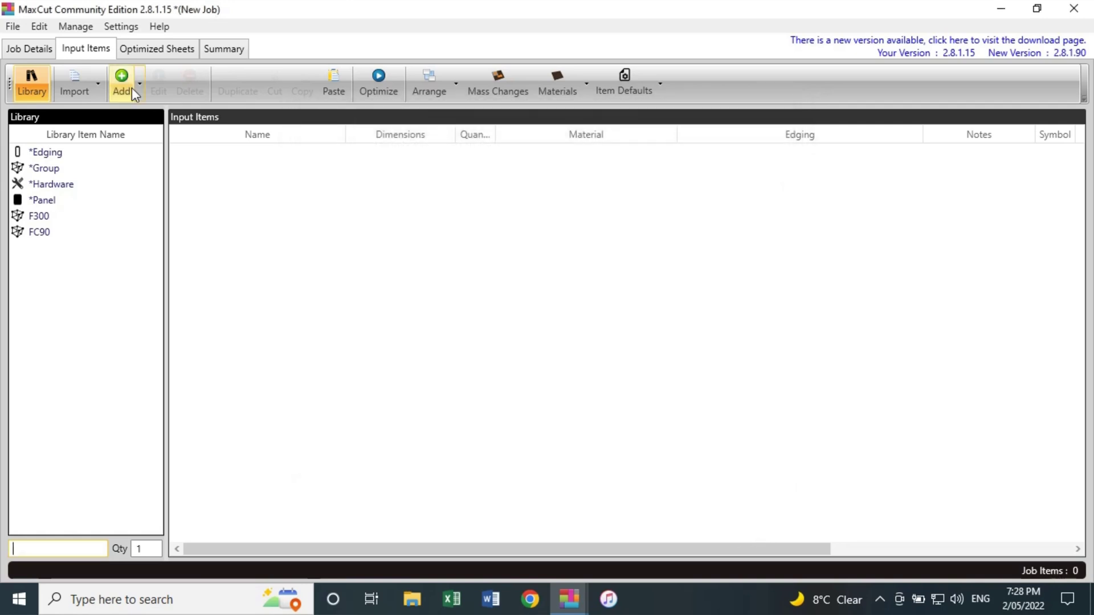
left_click(118, 27)
mouse_move(126, 136)
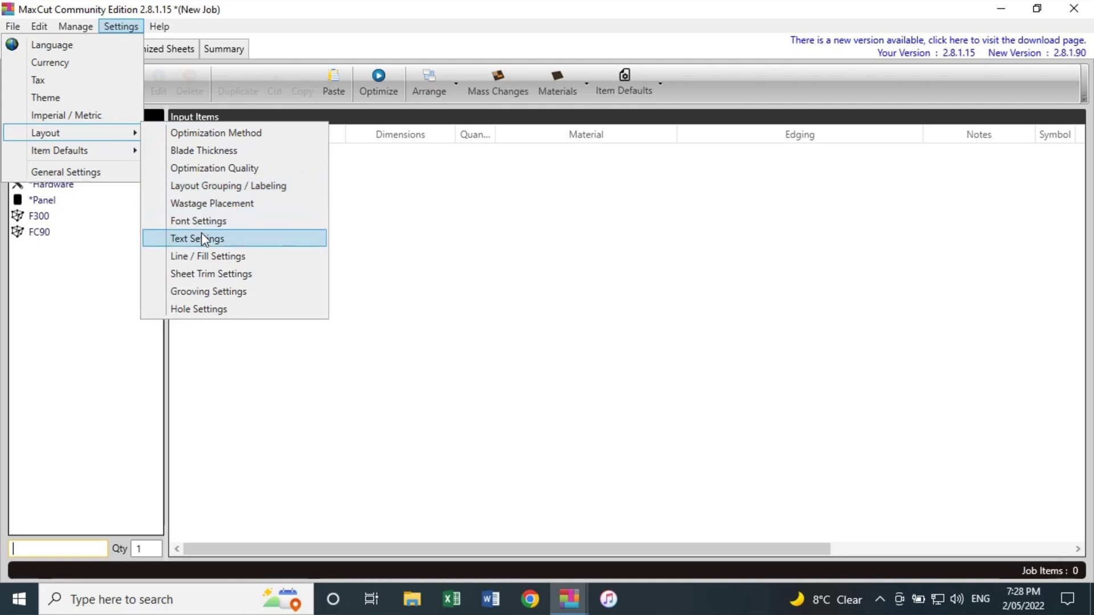
left_click(383, 192)
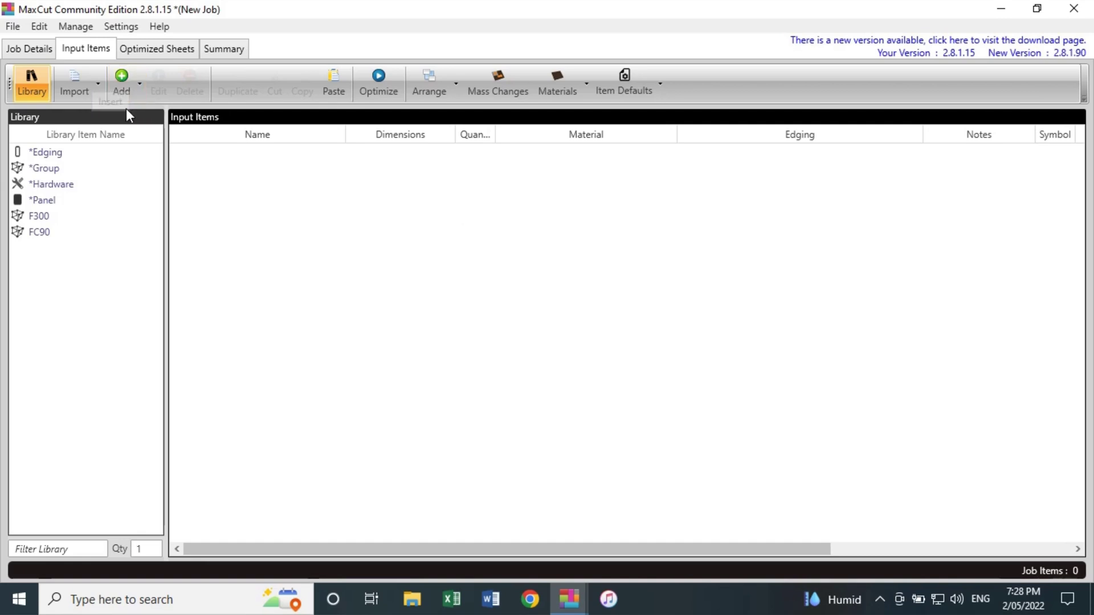
Add a new panel named Side with length 720 mm, width 560 mm and quantity 2
left_click(121, 91)
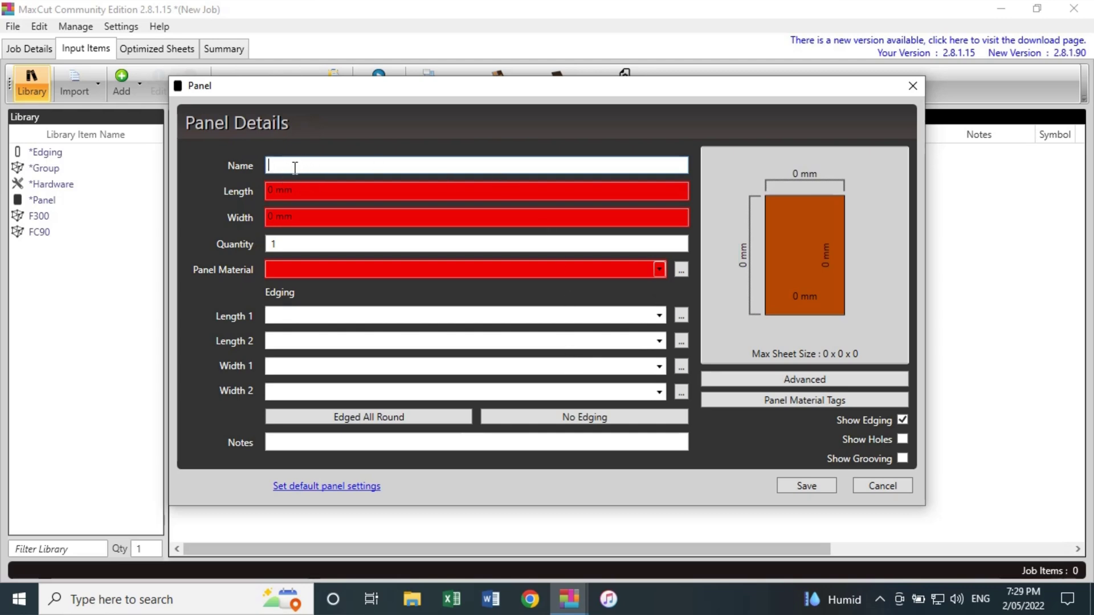
type("S")
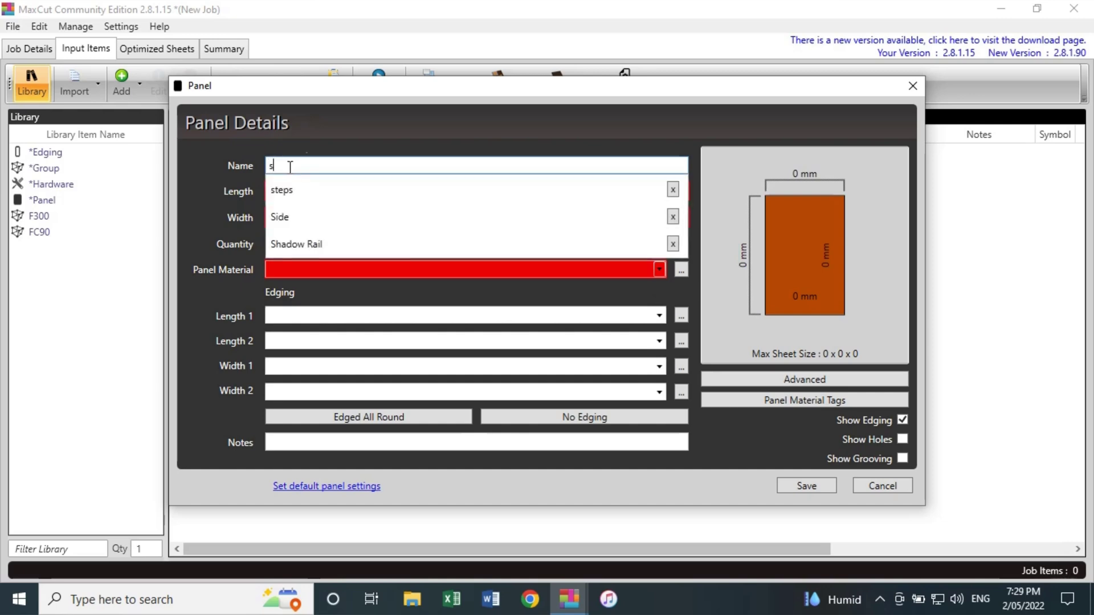
left_click(298, 222)
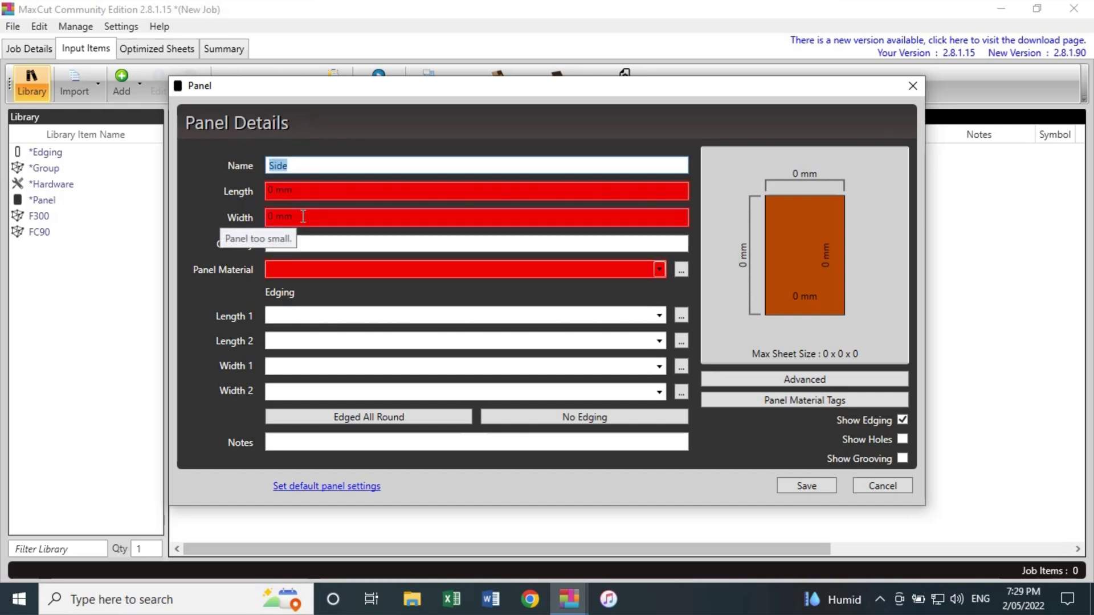
left_click(310, 190)
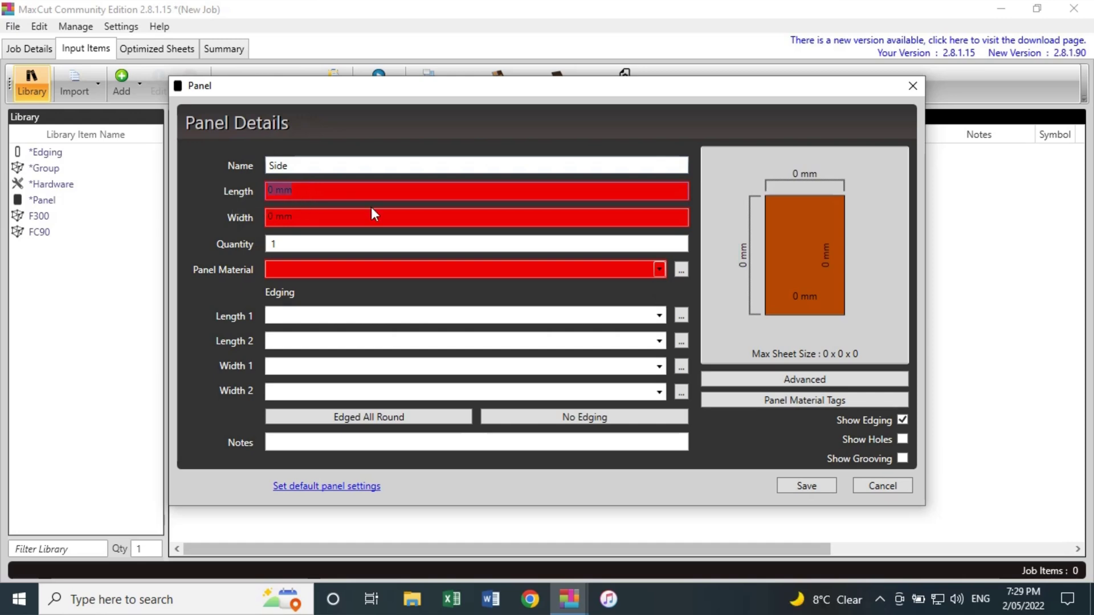
type("75")
key("BackSpace")
type("20")
key("Tab")
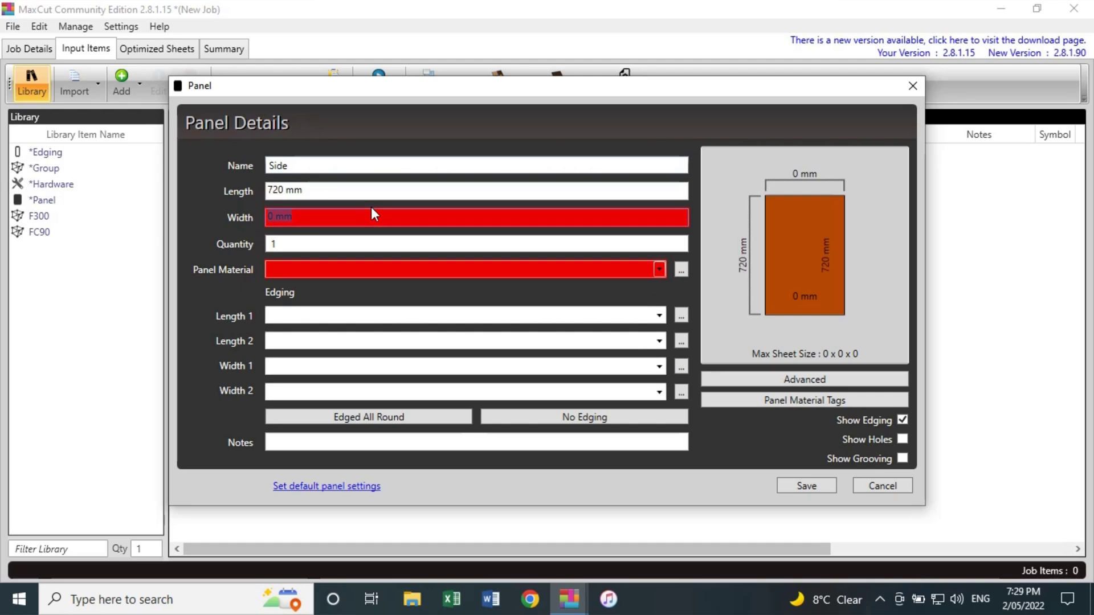
type("560")
key("Tab")
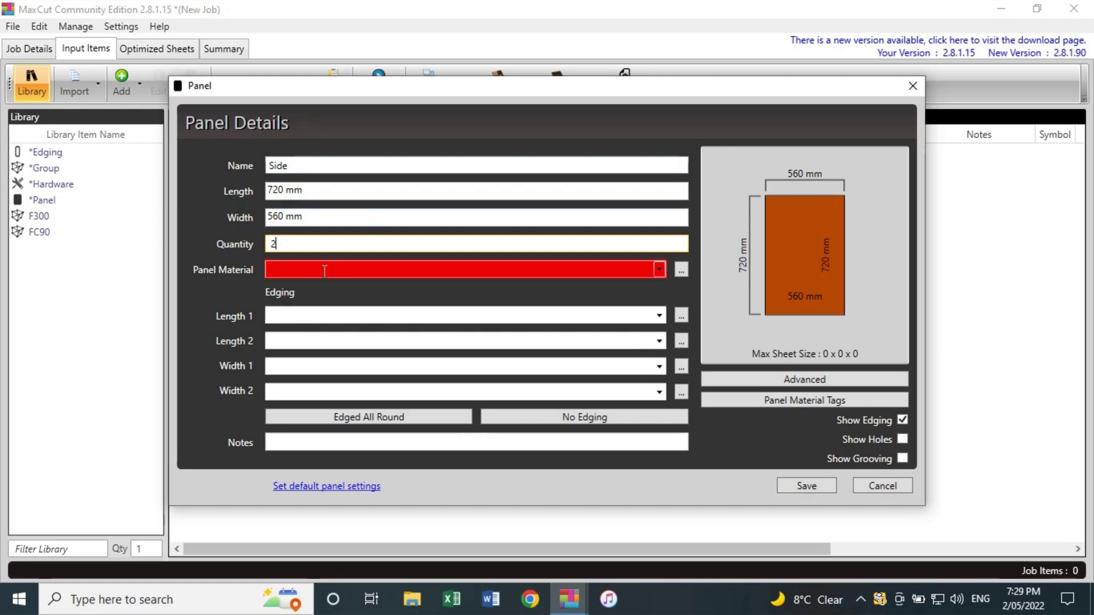
Assign Black Melamine as the Side panel's material
left_click(659, 269)
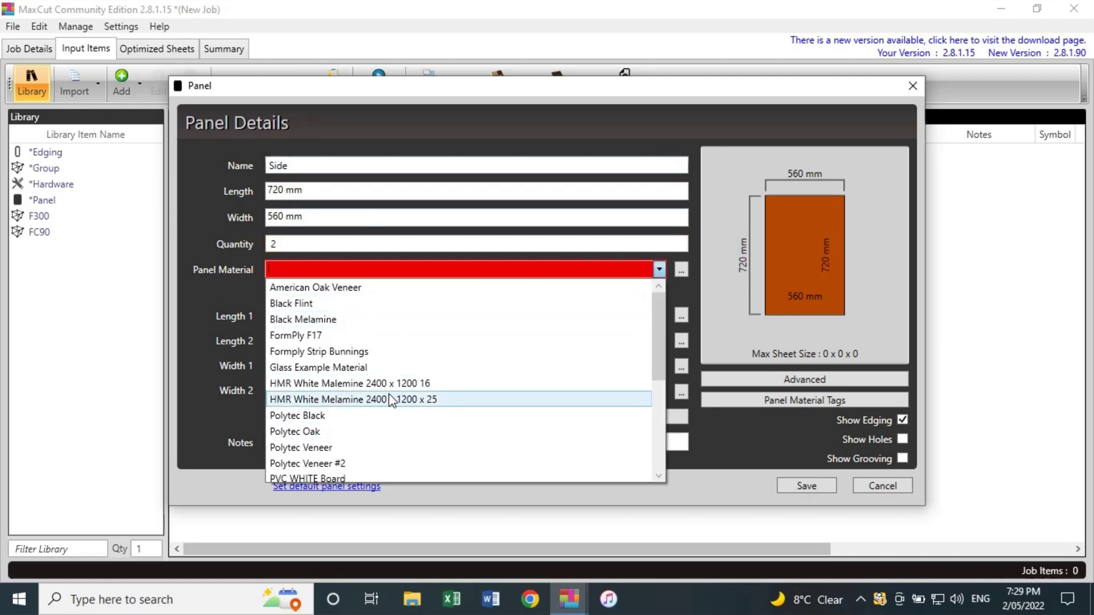
scroll(363, 409, "down", 2)
scroll(378, 406, "down", 2)
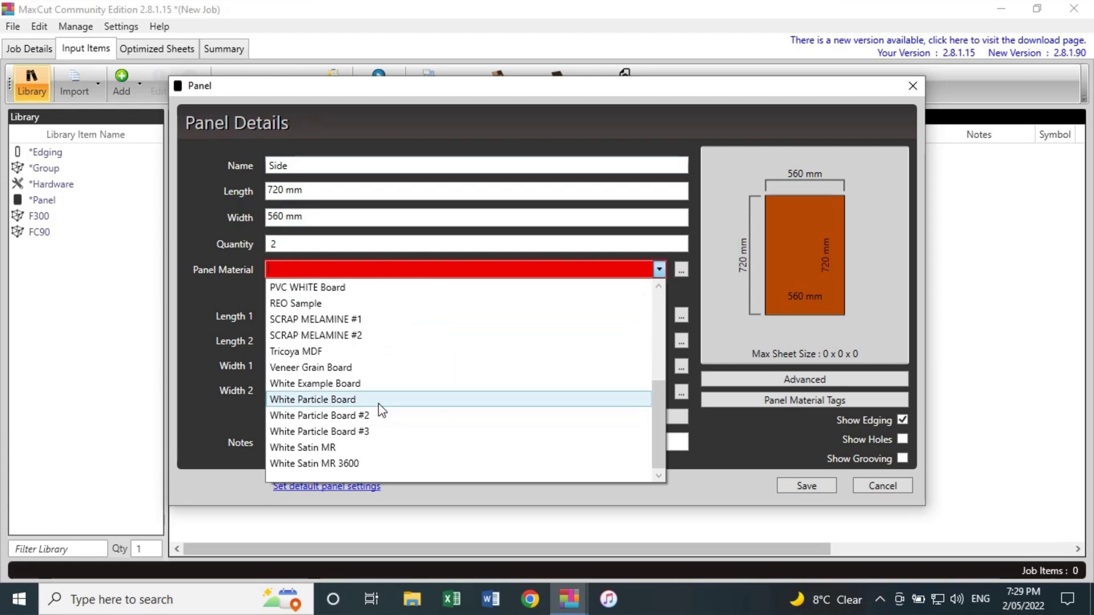
scroll(349, 415, "up", 4)
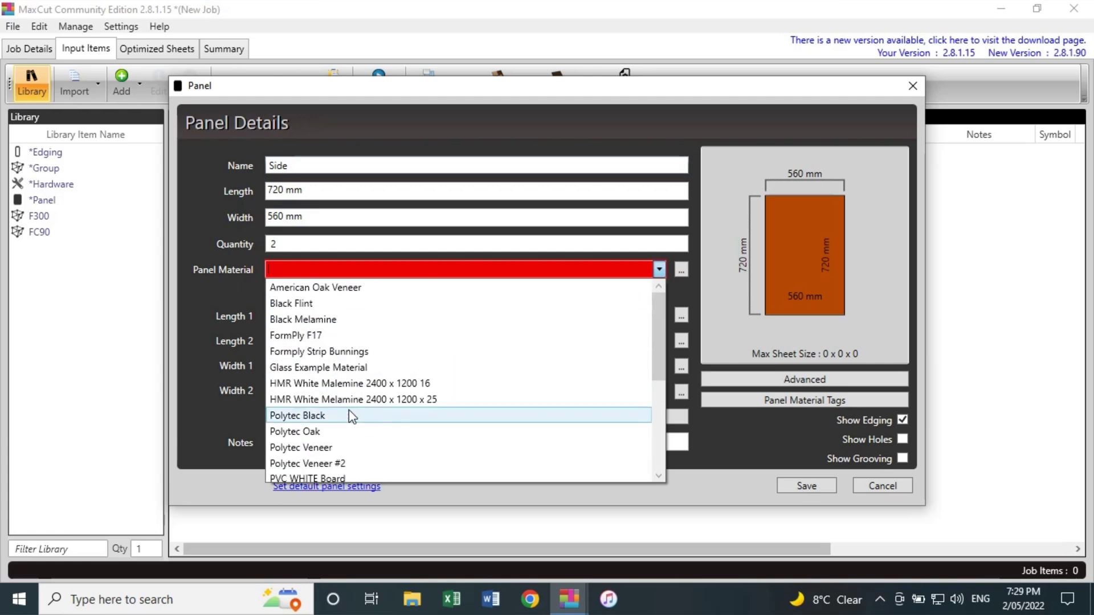
left_click(308, 320)
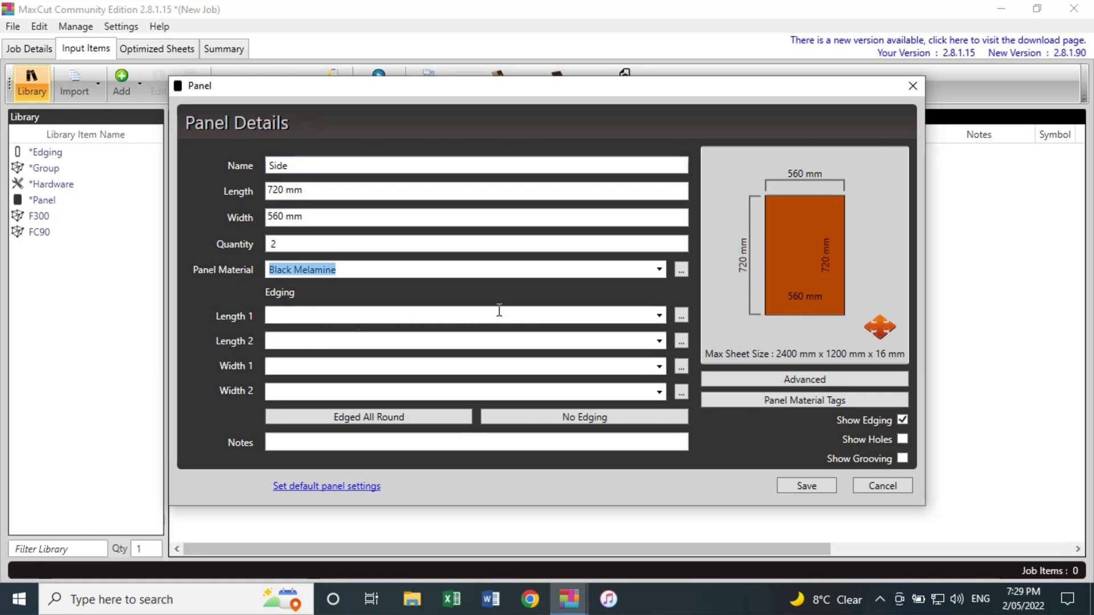
Apply Colour Example Edging to Length 1 of the Side panel, add the note "600mm Cab" and save the panel
left_click(658, 316)
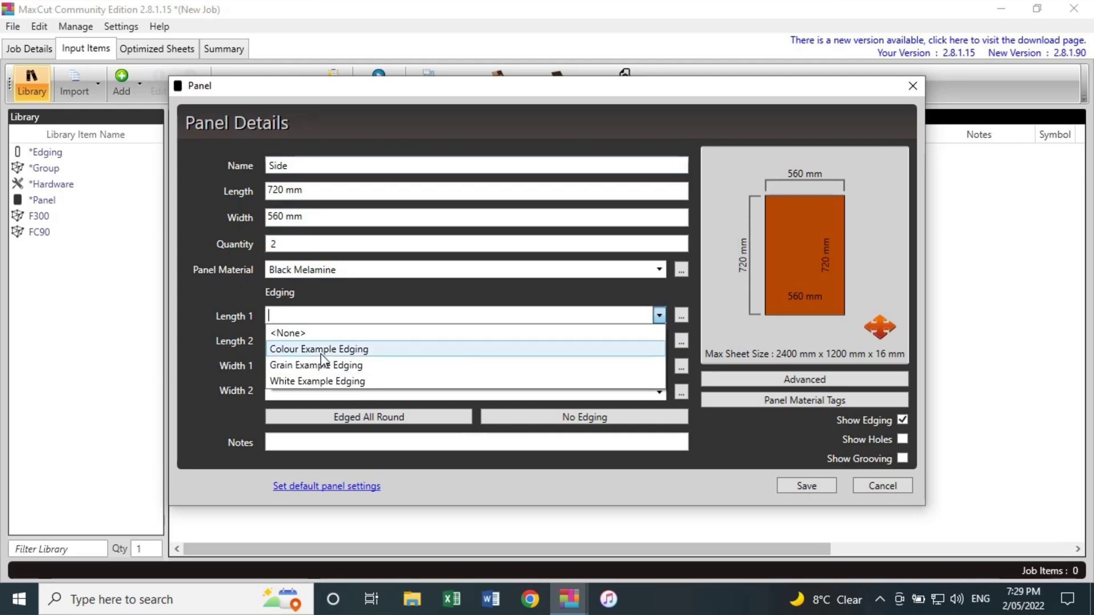
left_click(321, 354)
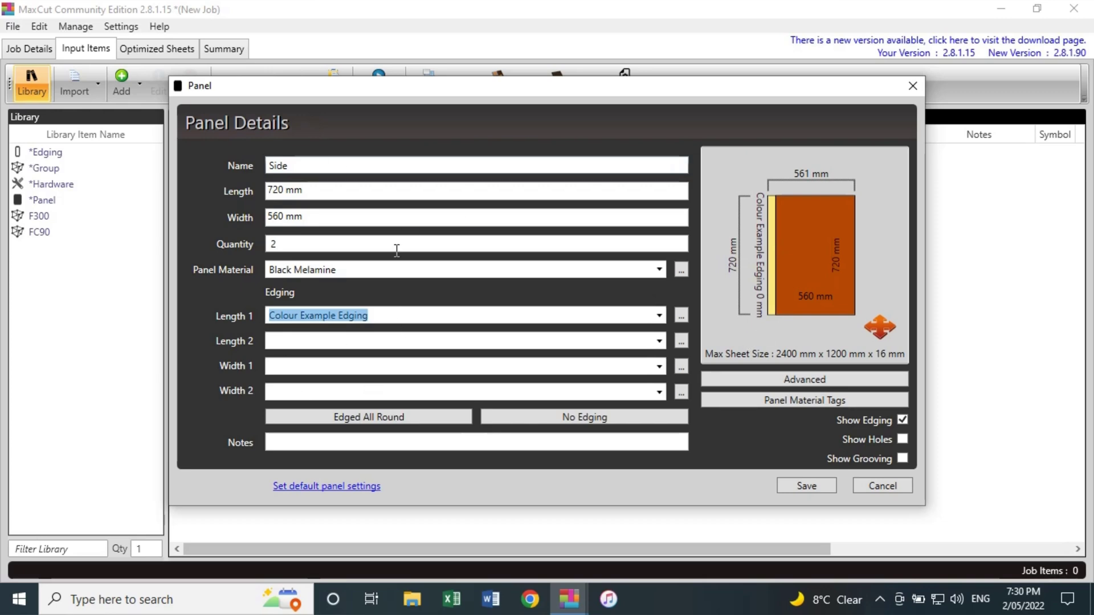
left_click(288, 444)
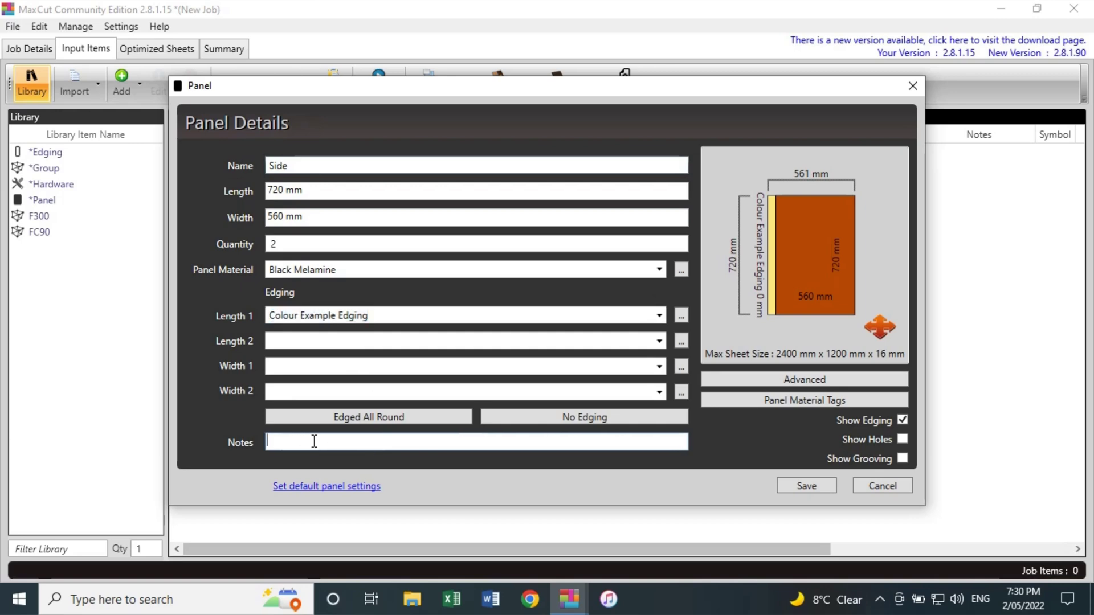
type("600mm Cab")
left_click(801, 486)
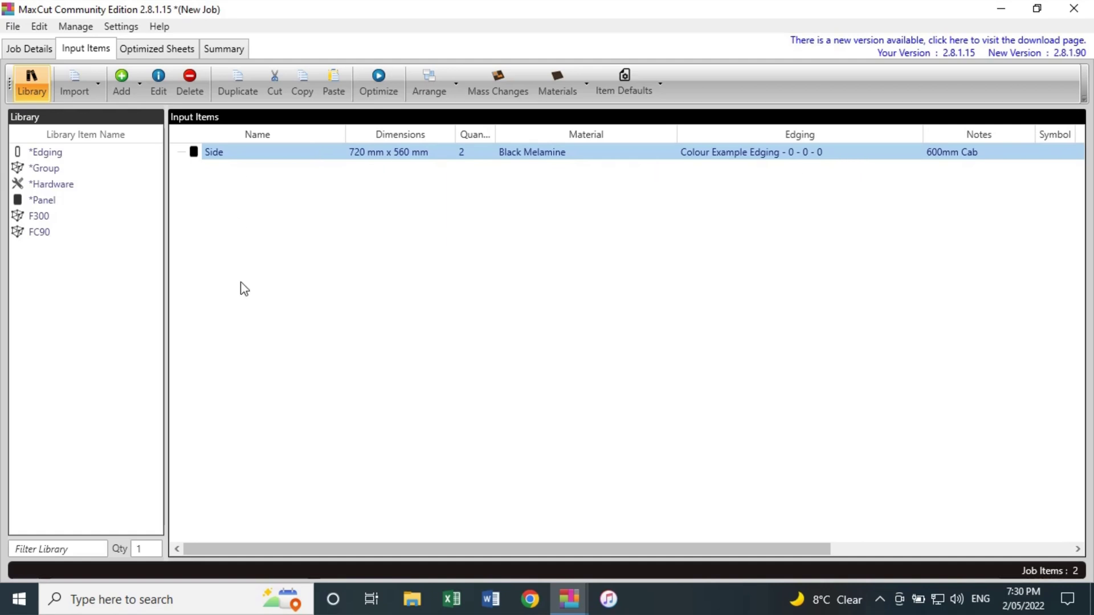
Add a panel named Bott with length 568 mm and quantity 1, keeping the other carried-over details, and save it
left_click(120, 83)
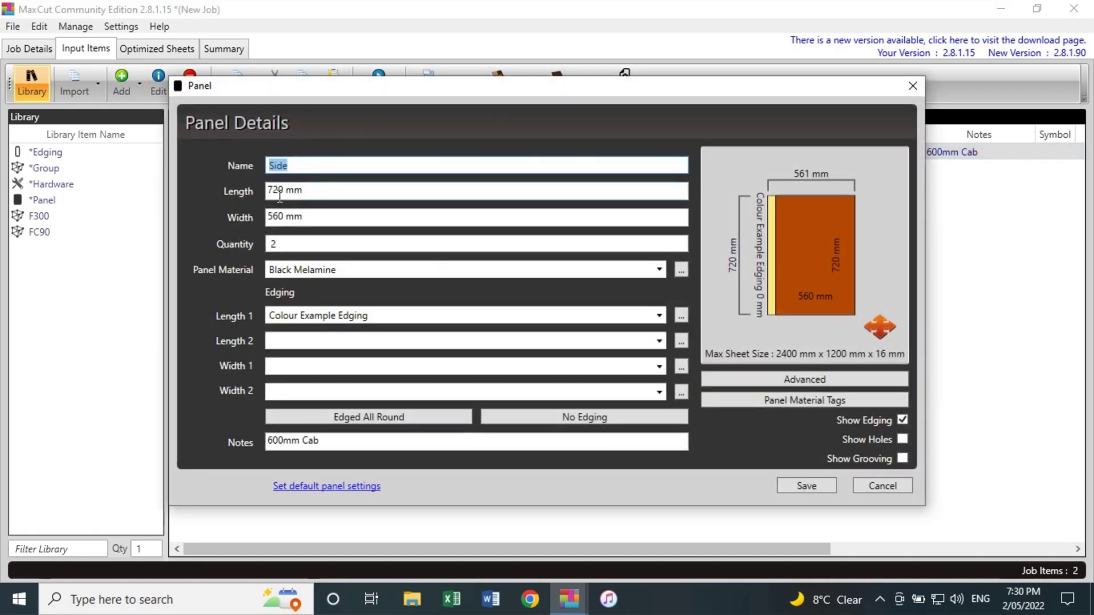
type("B")
left_click(297, 191)
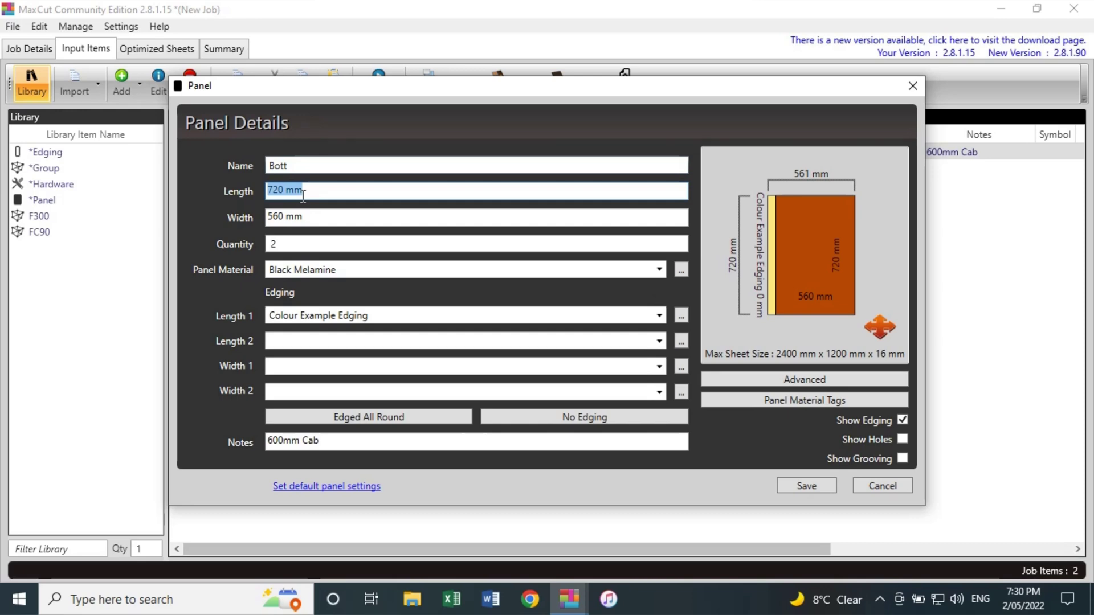
type("568")
key("Tab")
key("Tab")
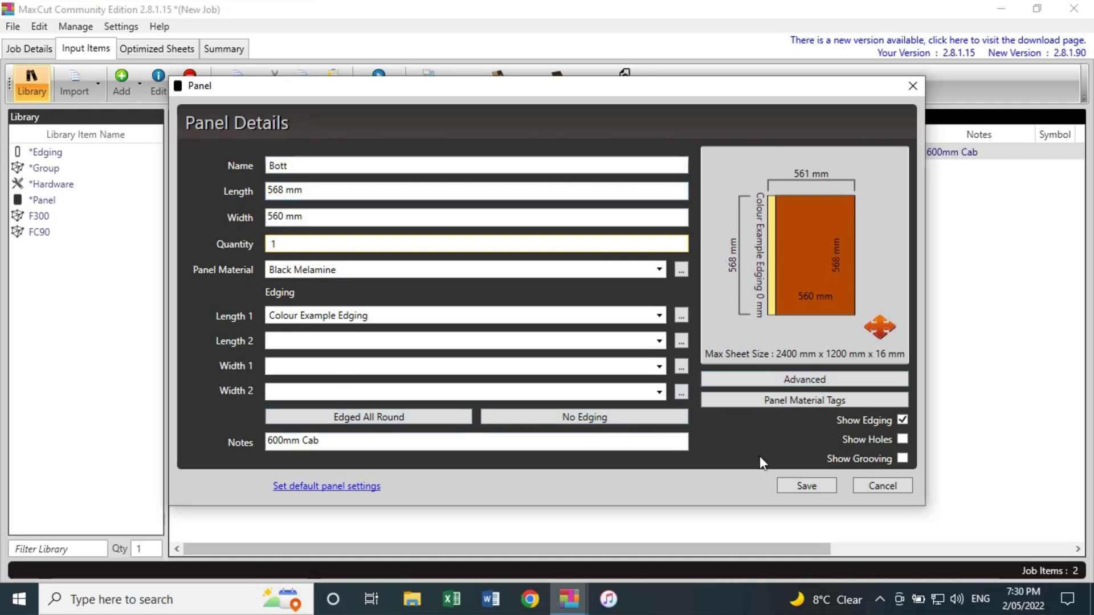
type("1")
left_click(791, 486)
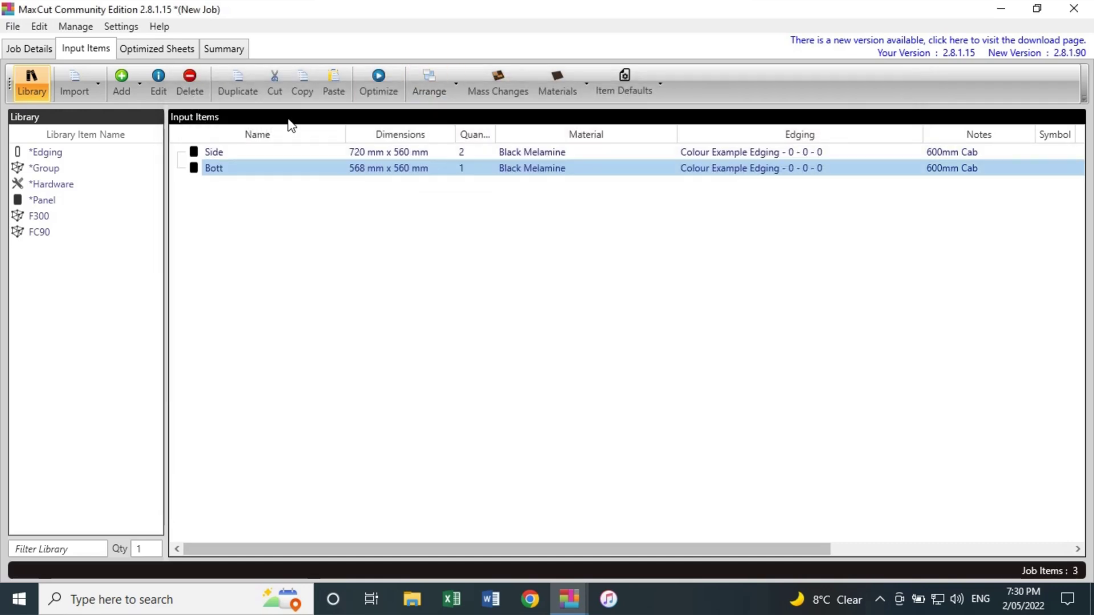
Start another panel named Back with length 704 mm and width 568 mm
left_click(122, 86)
type("B")
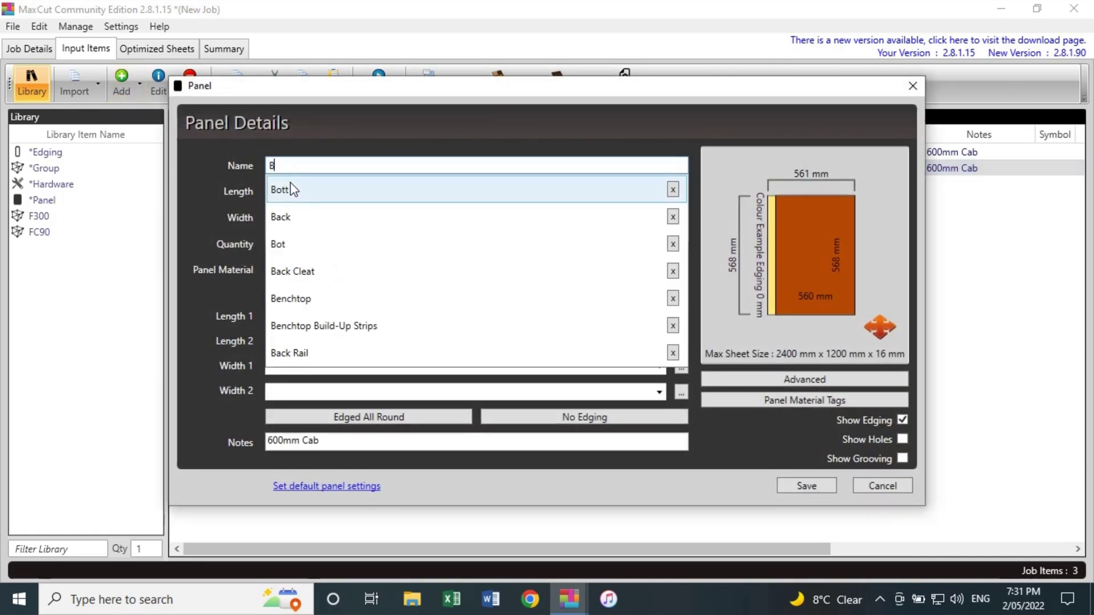
left_click(293, 218)
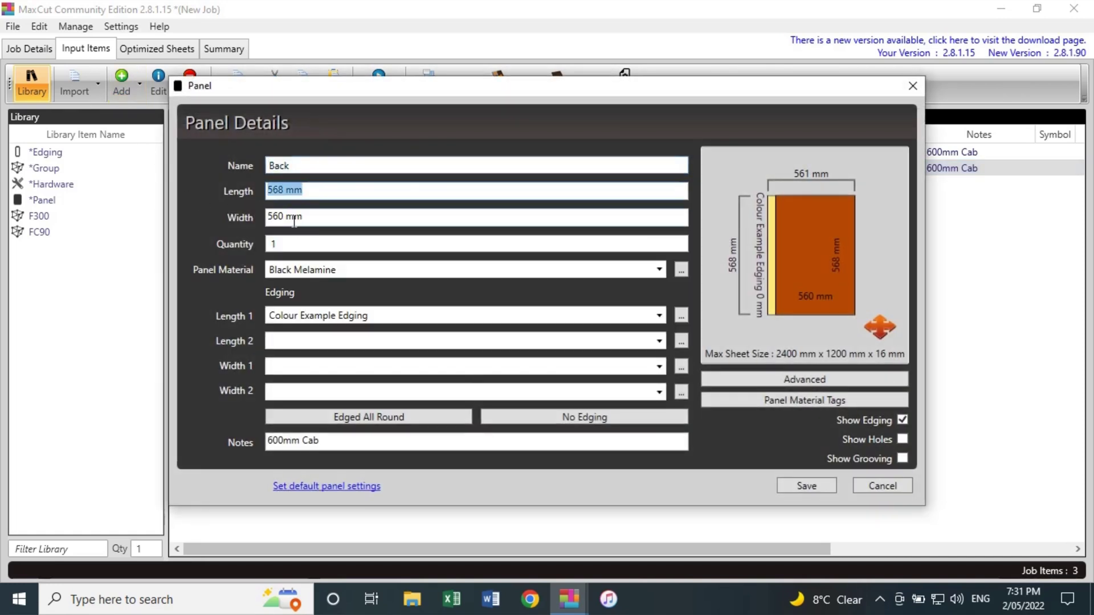
type("704")
key("Tab")
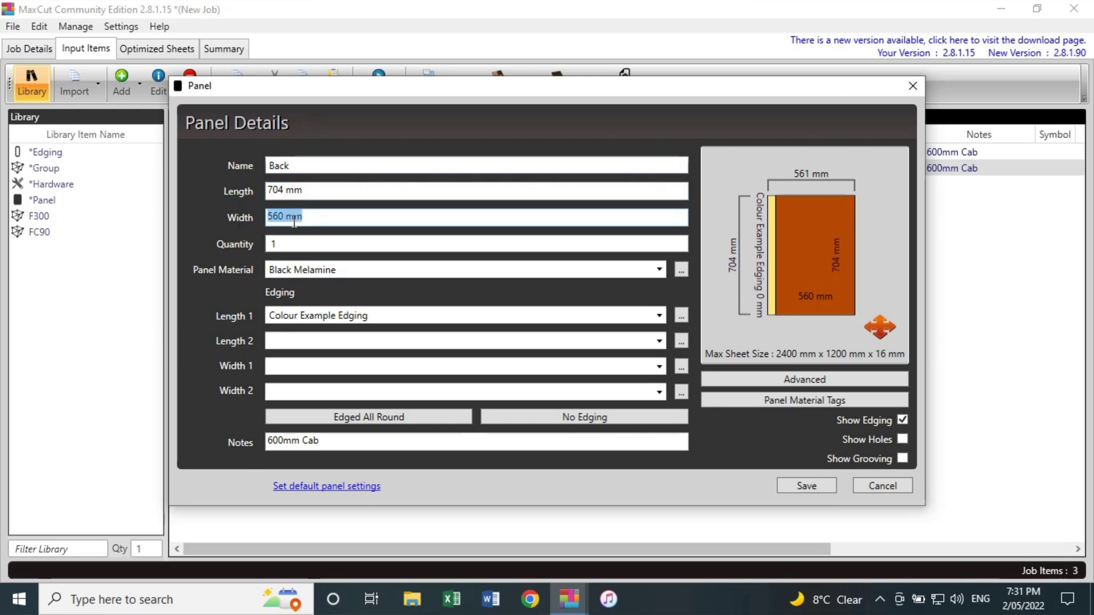
type("5")
key("Tab")
key("Tab")
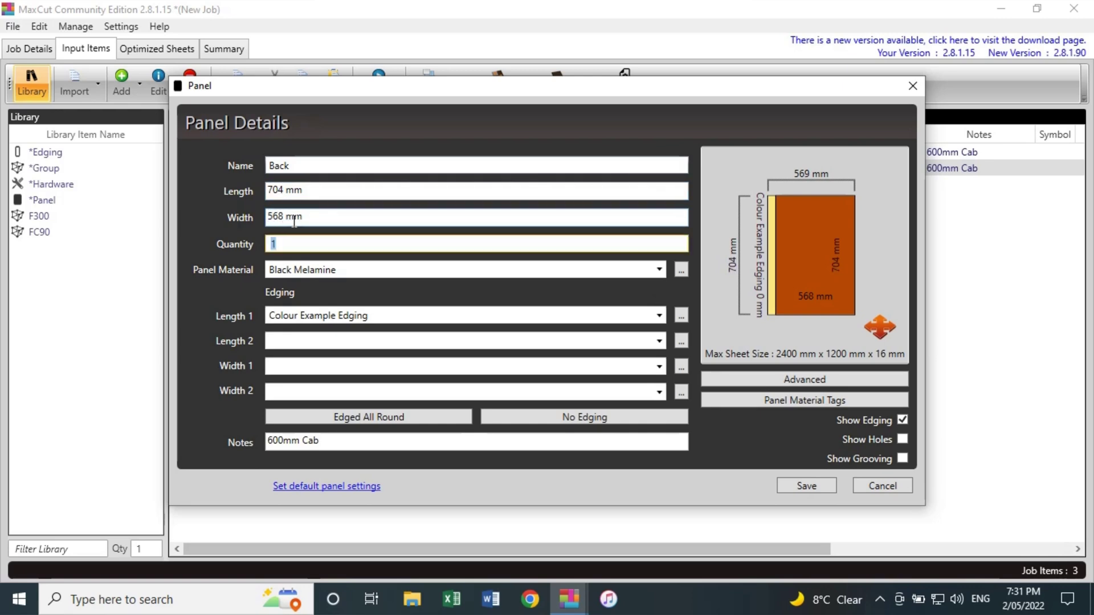
Set the Length 1 edging of the Back panel to <None>
key("Tab")
key("Tab")
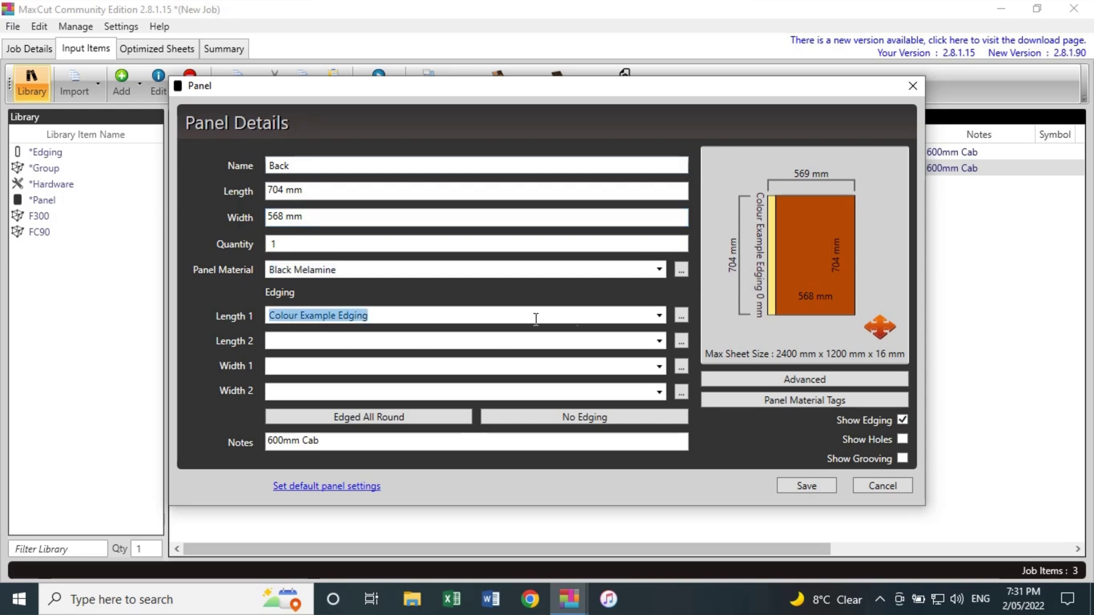
left_click(660, 316)
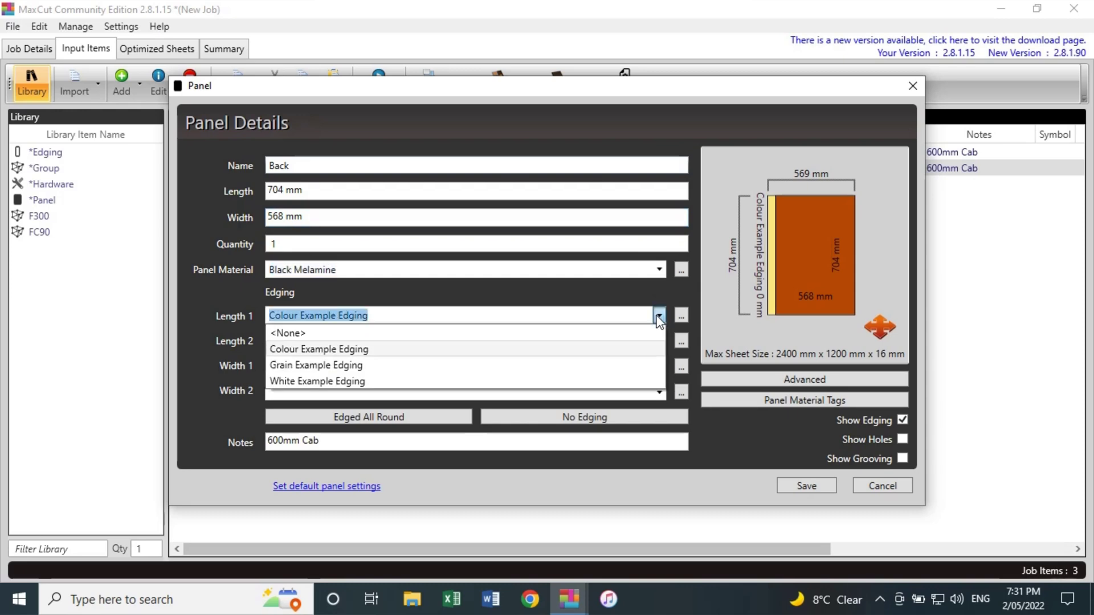
left_click(296, 334)
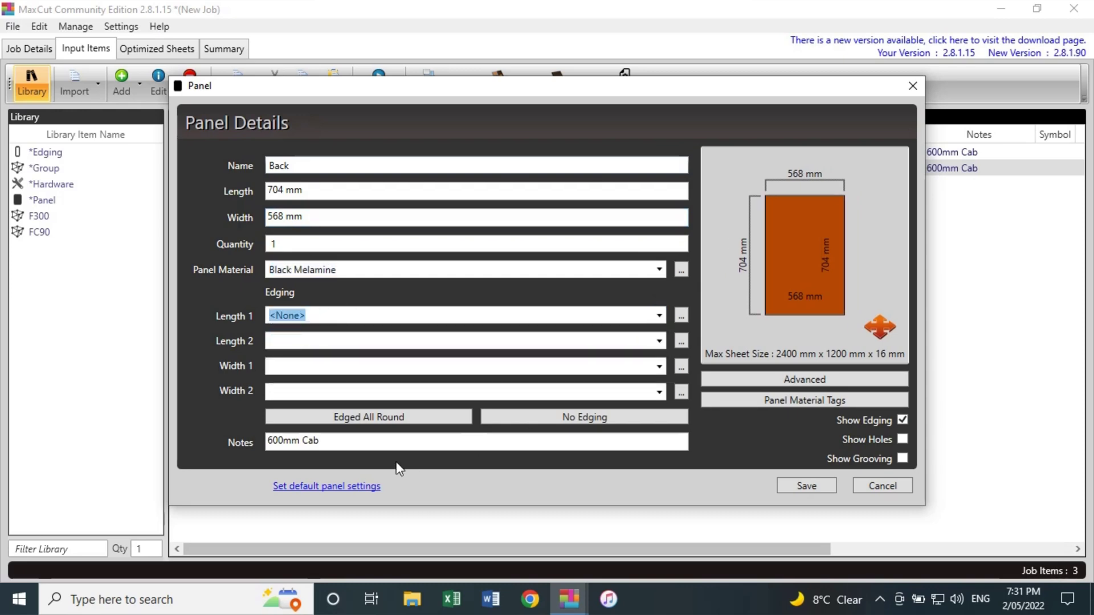
Save the Back panel and start another panel named Adj Shelf with length 566 mm and width 524 mm
left_click(805, 486)
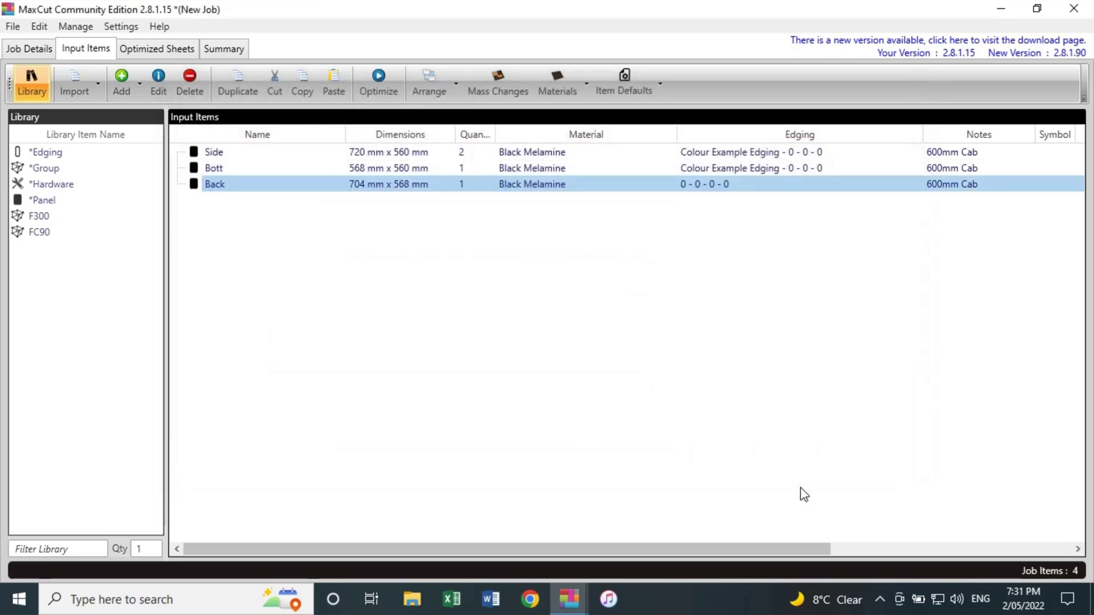
left_click(122, 84)
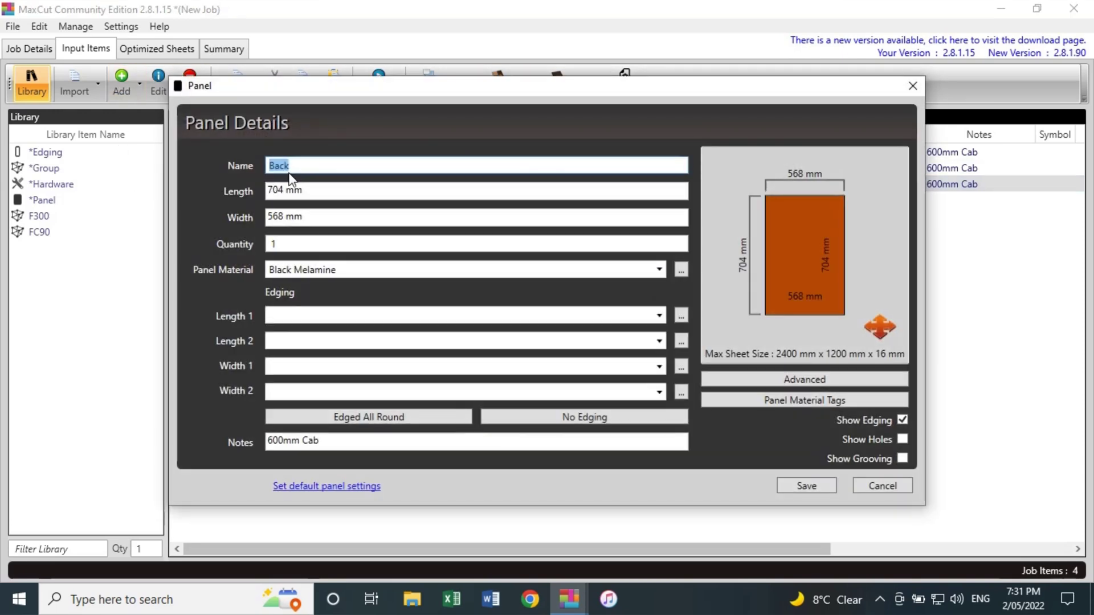
type("A")
left_click(326, 193)
key("Tab")
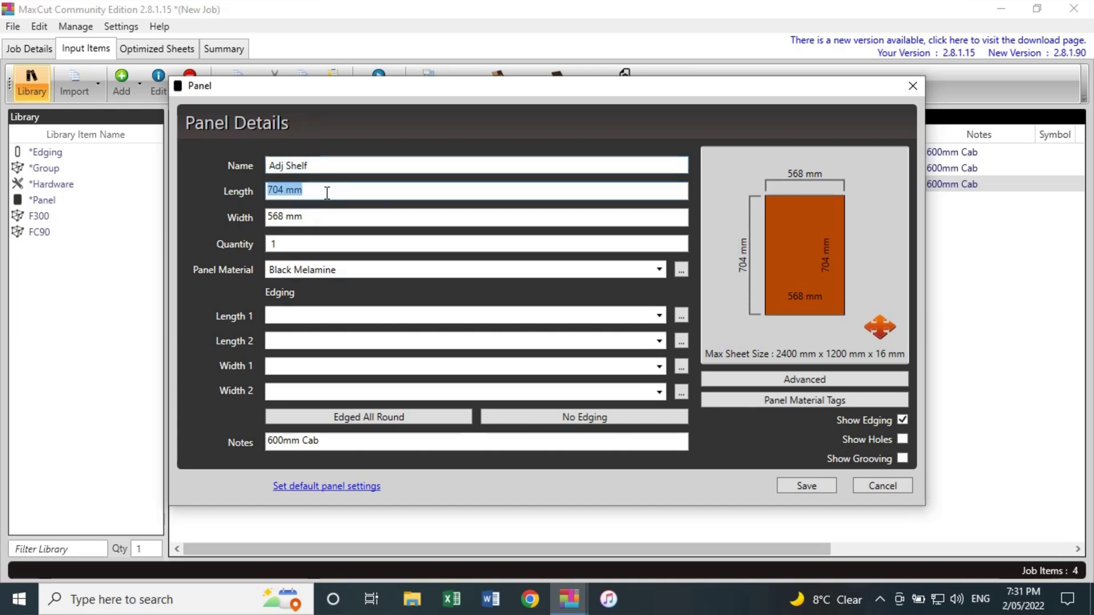
type("566")
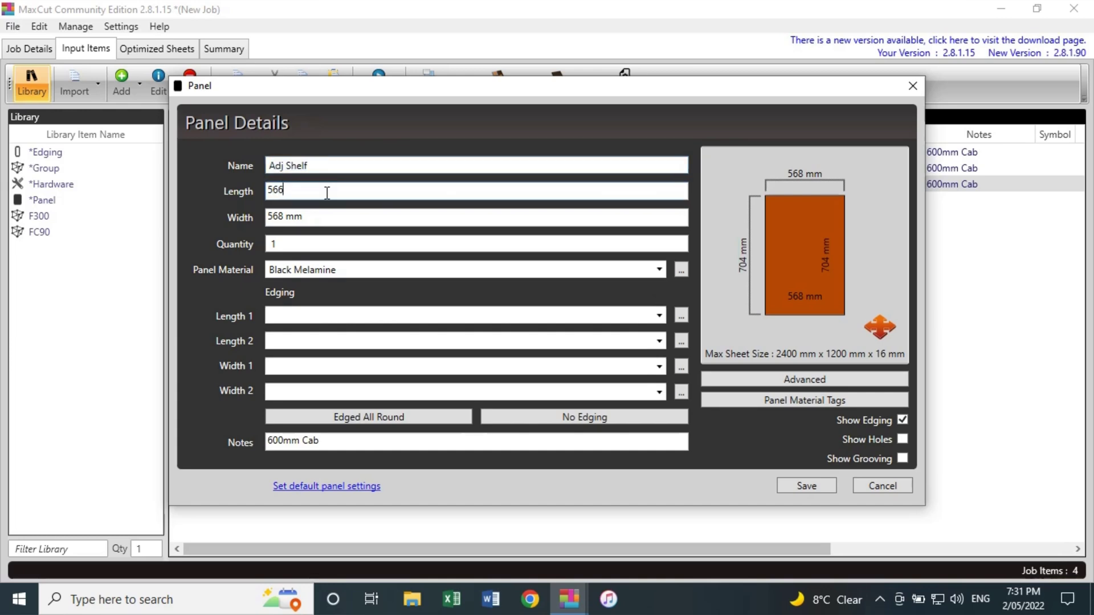
key("Tab")
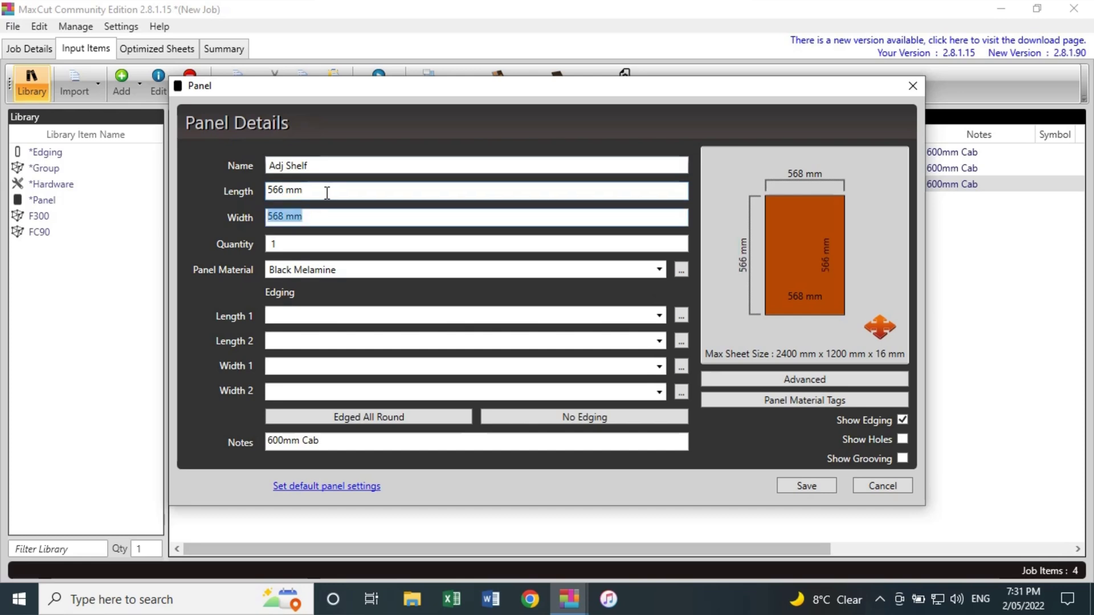
type("524")
key("Tab")
key("Tab")
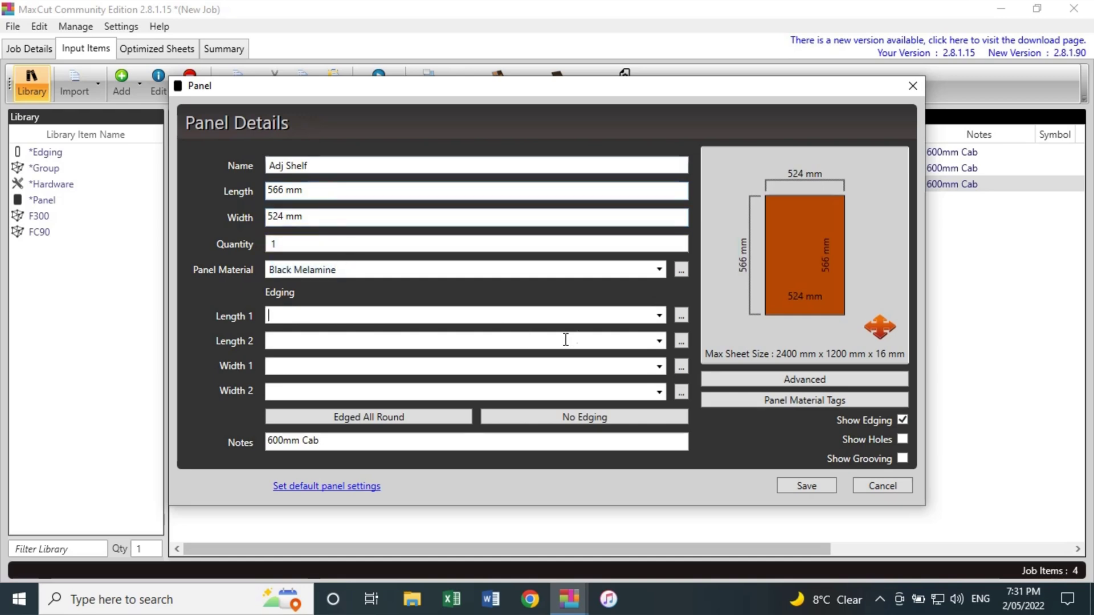
Apply Colour Example Edging to Length 1 of the Adj Shelf panel and save the panel
left_click(659, 316)
left_click(660, 316)
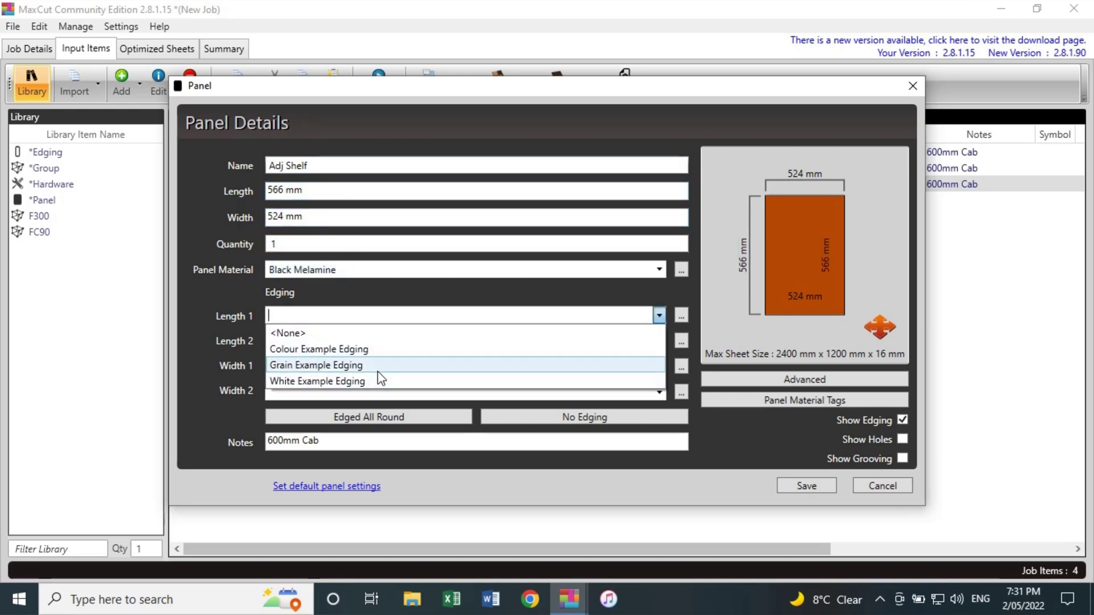
left_click(313, 349)
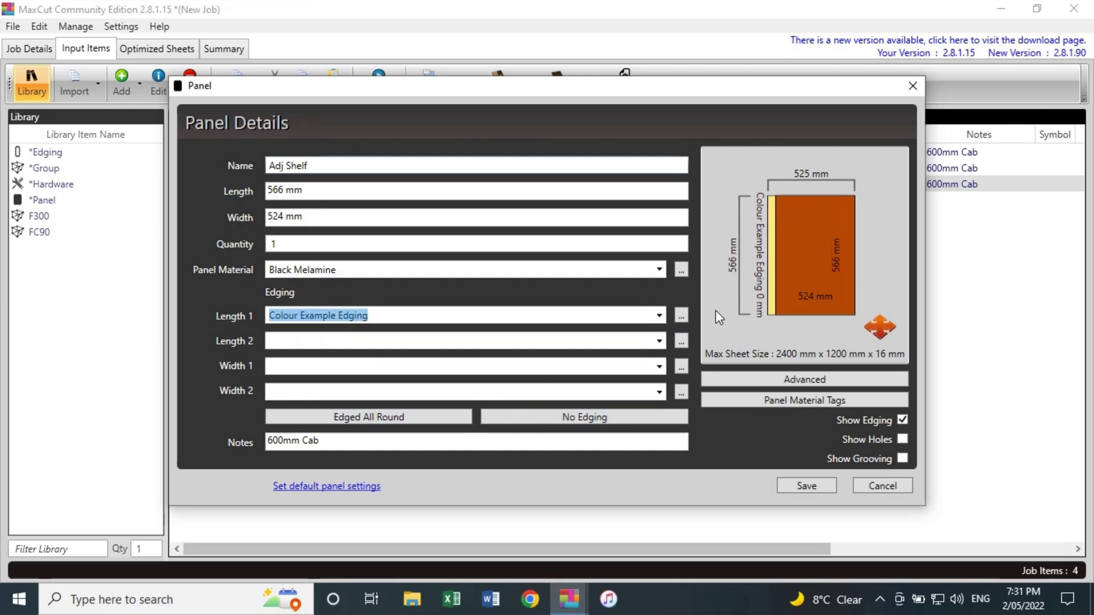
left_click(821, 488)
Add a panel named Rail with length 568 mm, width 100 mm and quantity 2, keeping the other carried-over details, and save it
left_click(121, 88)
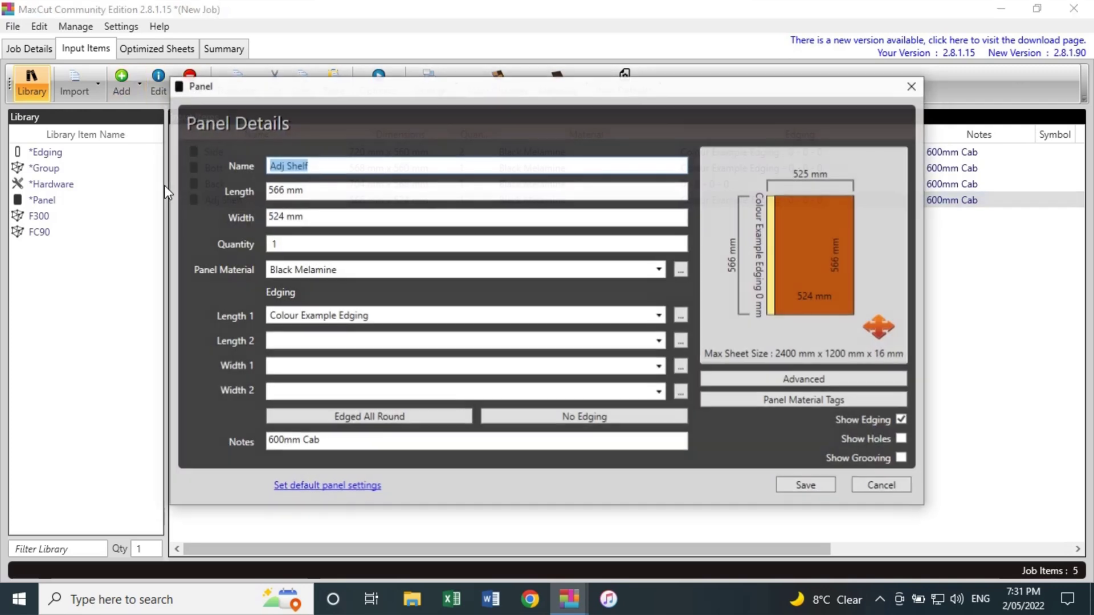
type("R")
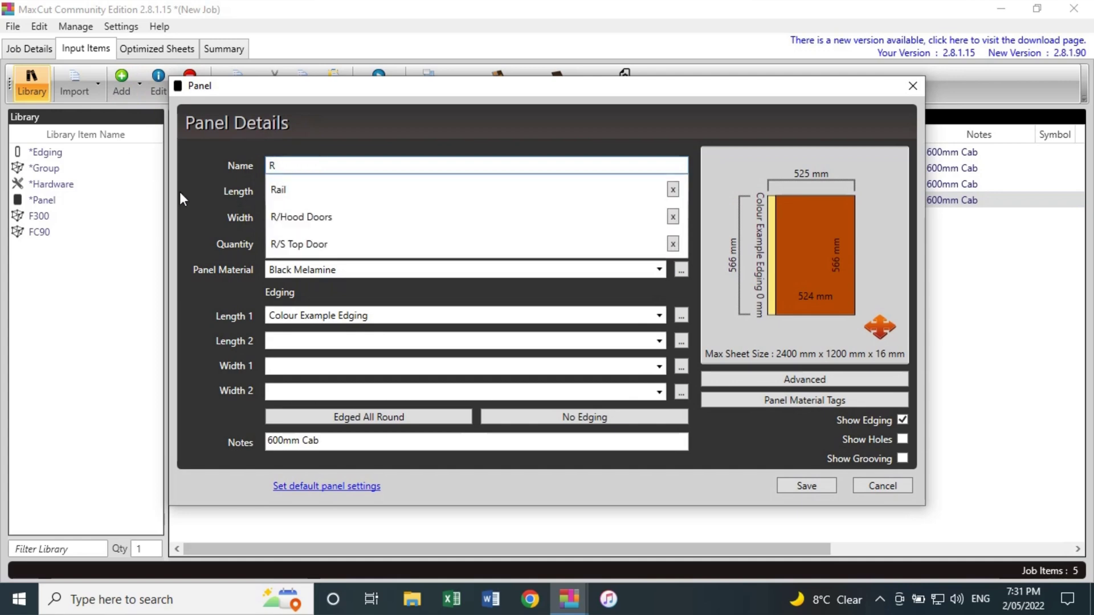
left_click(280, 190)
key("Tab")
type("568")
key("Tab")
type("100")
key("Tab")
type("2")
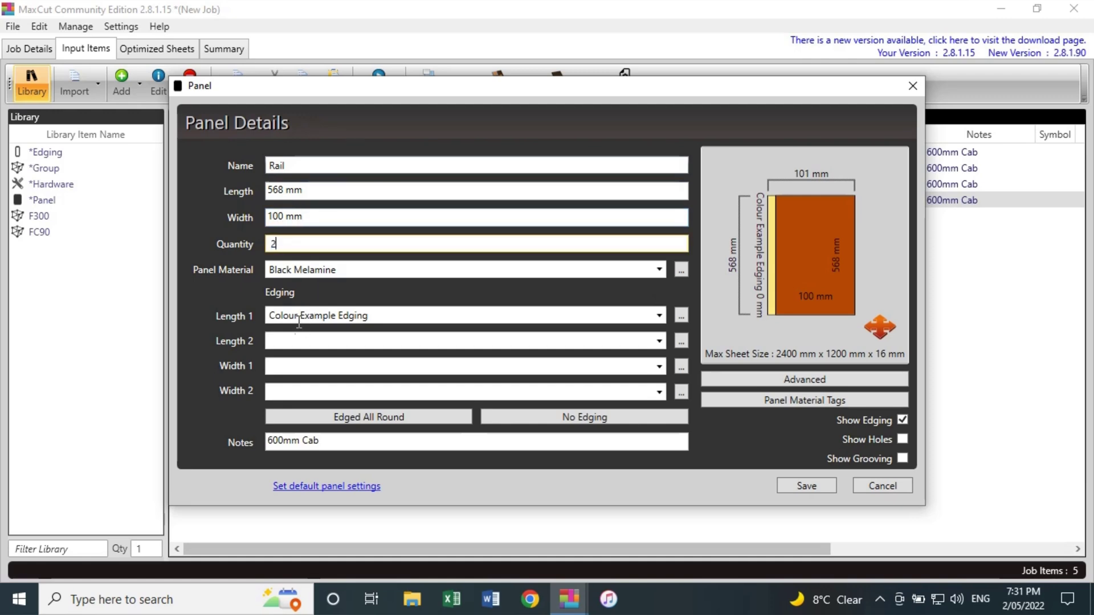
left_click(812, 486)
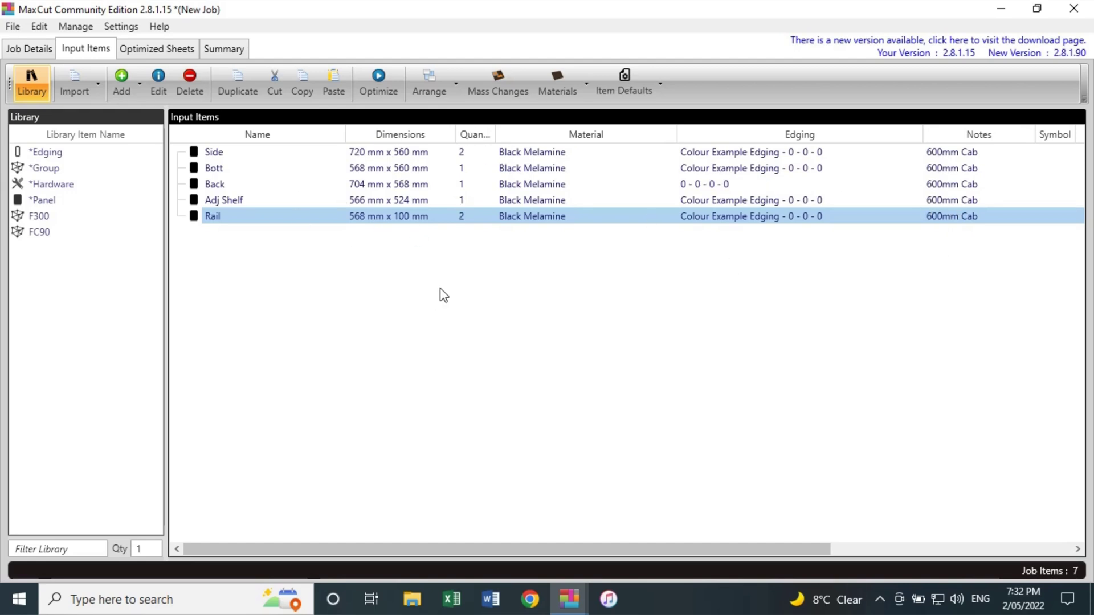
Start another panel named Side with length 868 mm and width 560 mm, keeping the carried-over quantity, material and edging
left_click(121, 87)
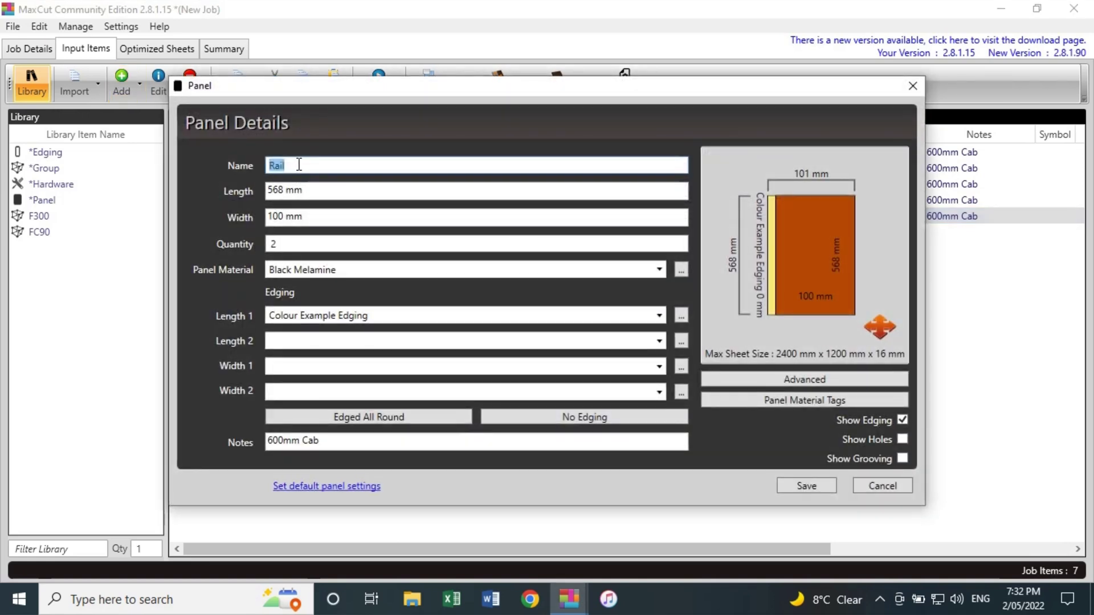
type("S")
left_click(299, 217)
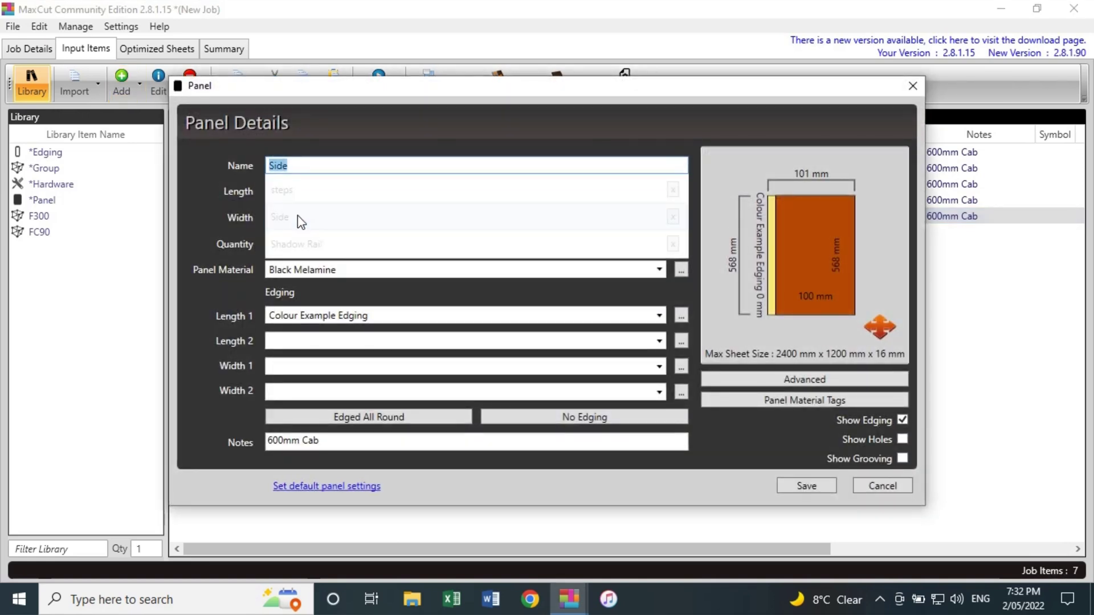
key("Tab")
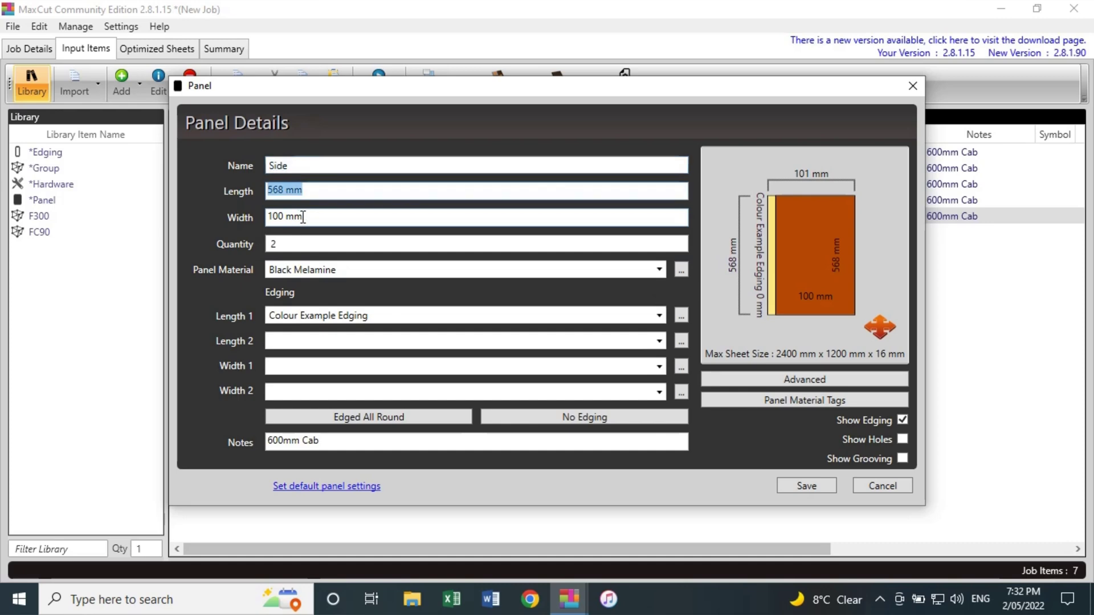
type("868")
key("Tab")
type("560")
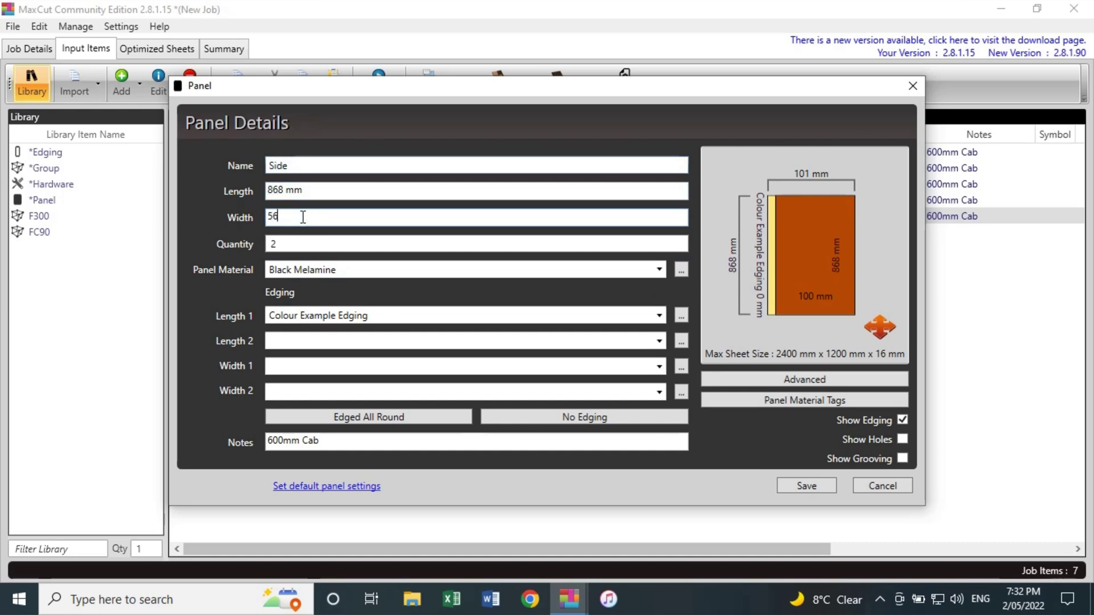
key("Tab")
key("Tab")
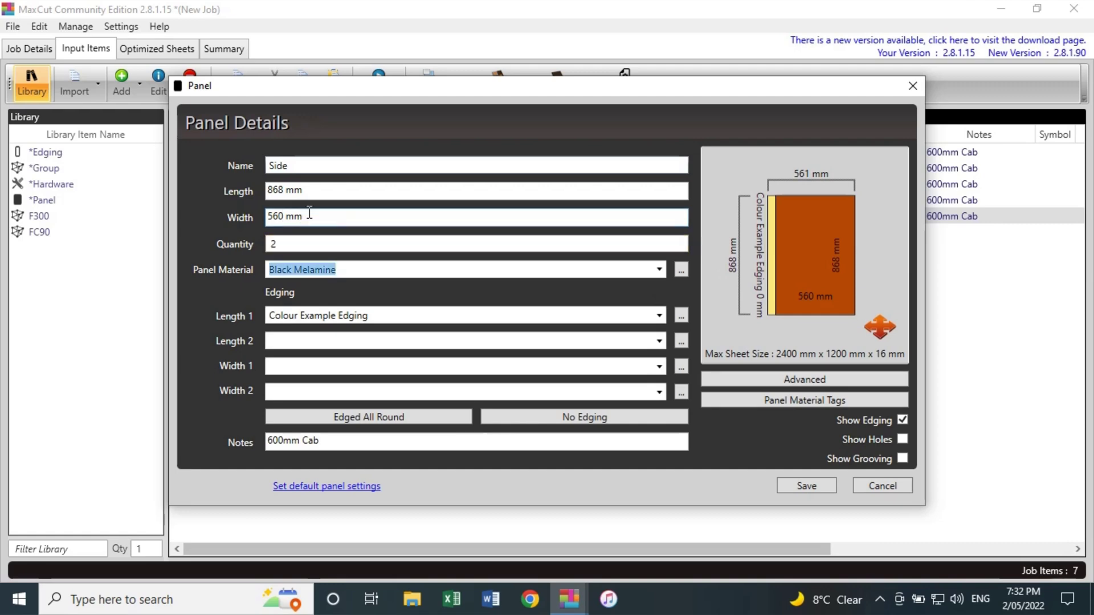
key("Tab")
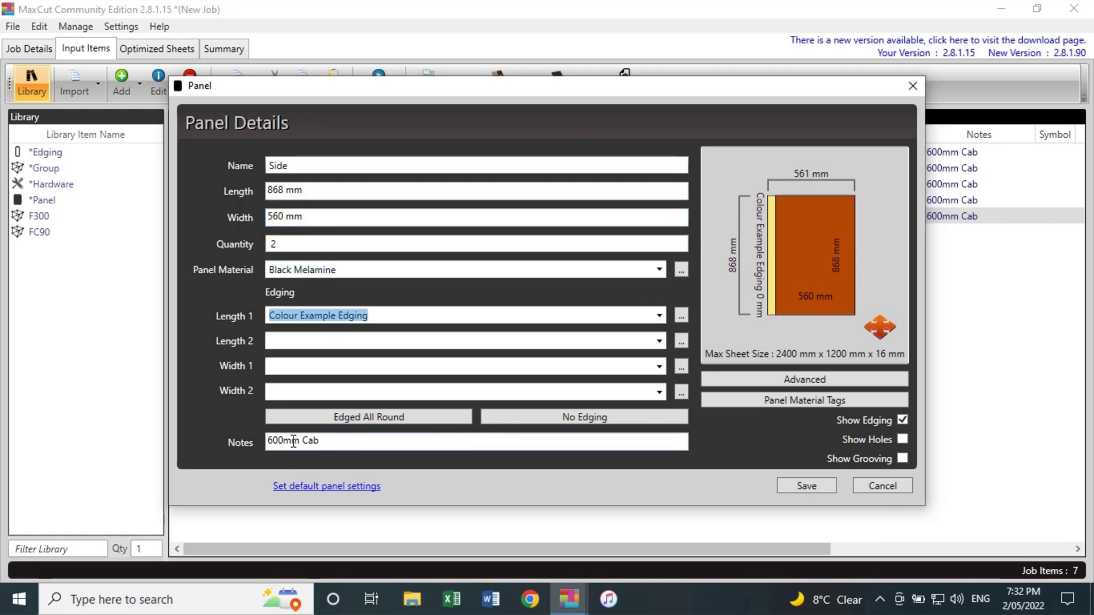
Change the note of the 868 mm Side panel to "900mm Cab" and save the panel
left_click(298, 440)
left_click(272, 440)
double_click(273, 439)
left_click(274, 440)
key("BackSpace")
type("9")
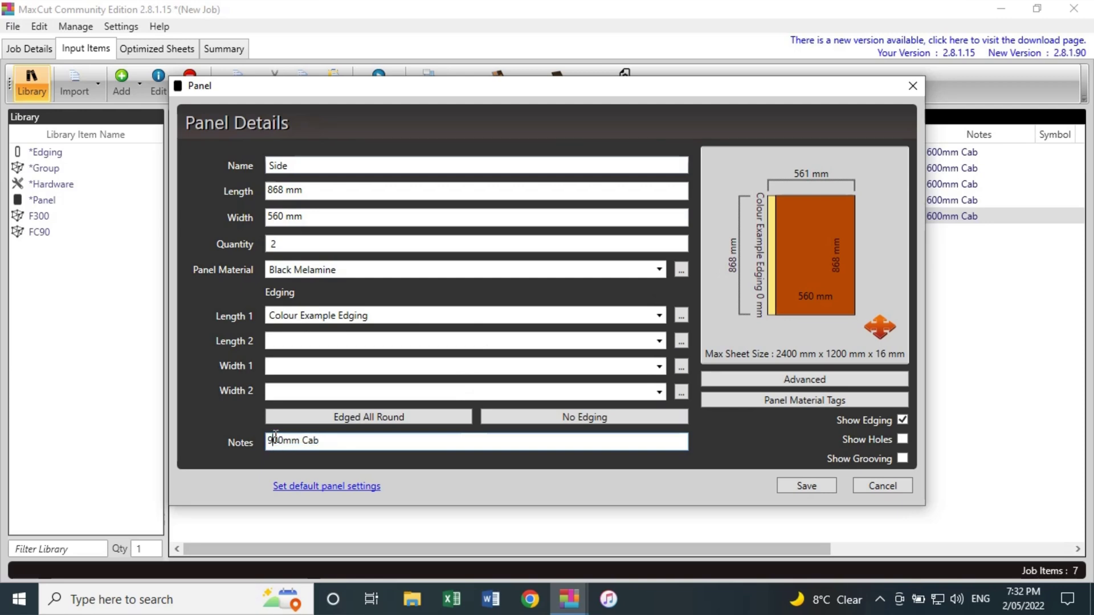
left_click(792, 488)
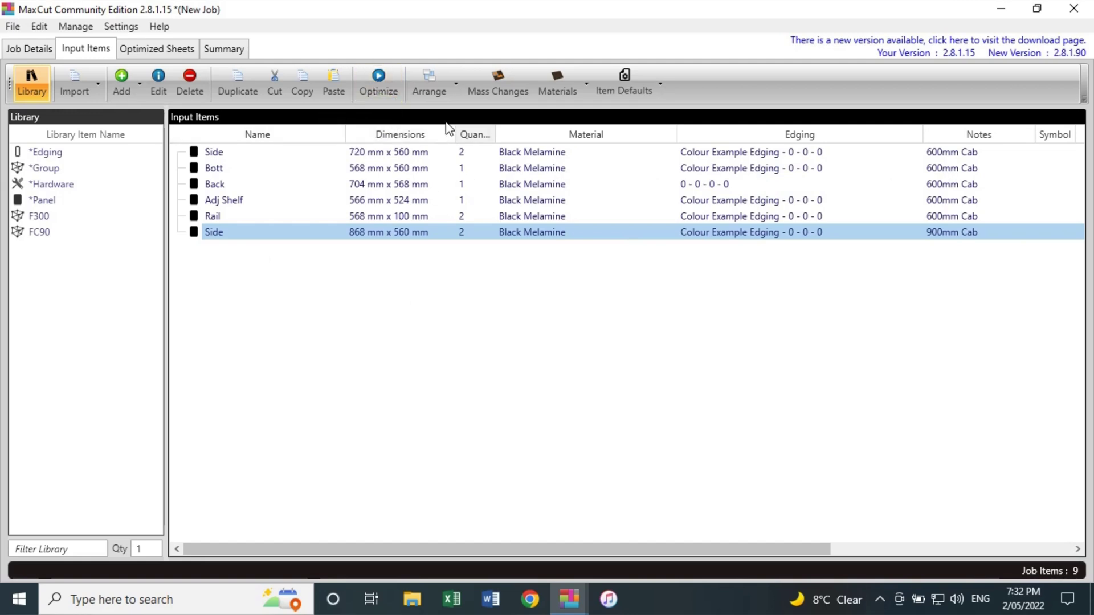
Optimize the entered panels into cutting layouts on the Black Melamine sheets
left_click(383, 81)
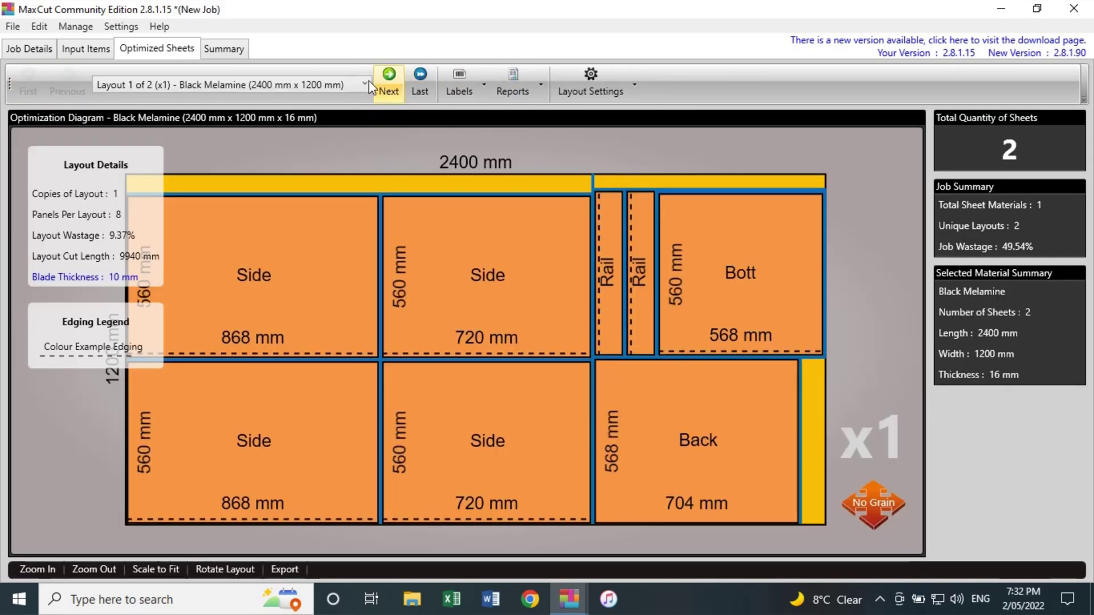